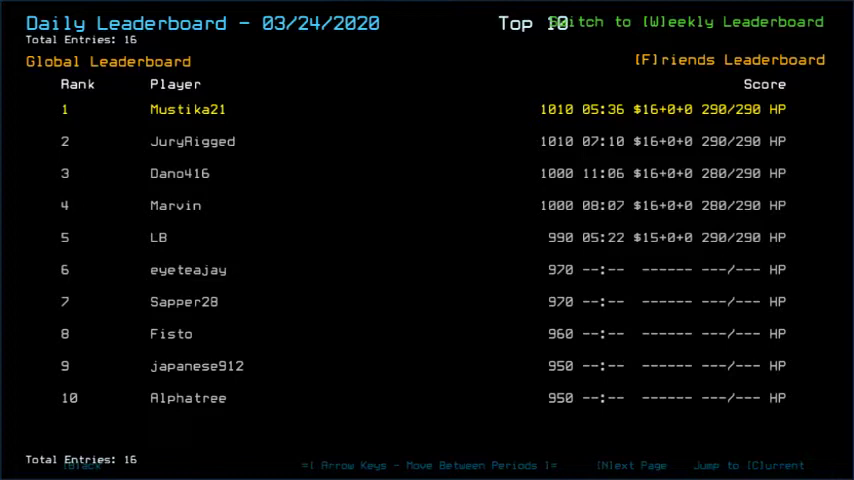
Step: Switch the daily leaderboard to friends only, then return to the Challenge Launcher
key(f)
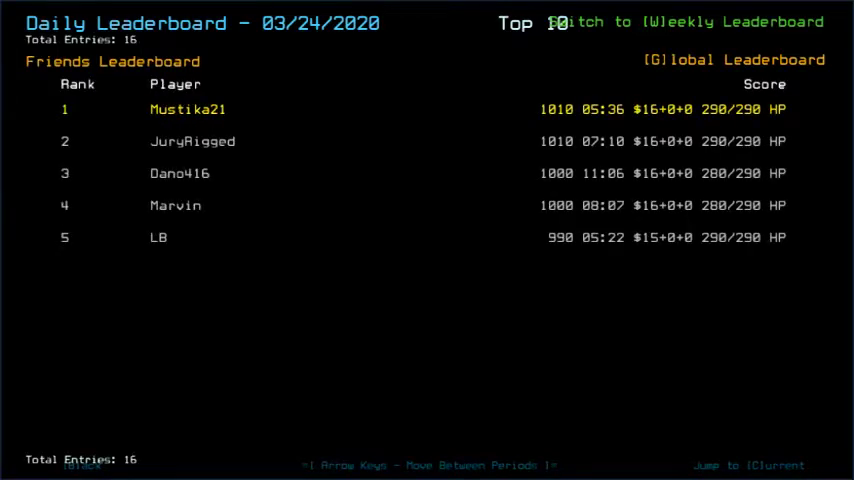
key(Escape)
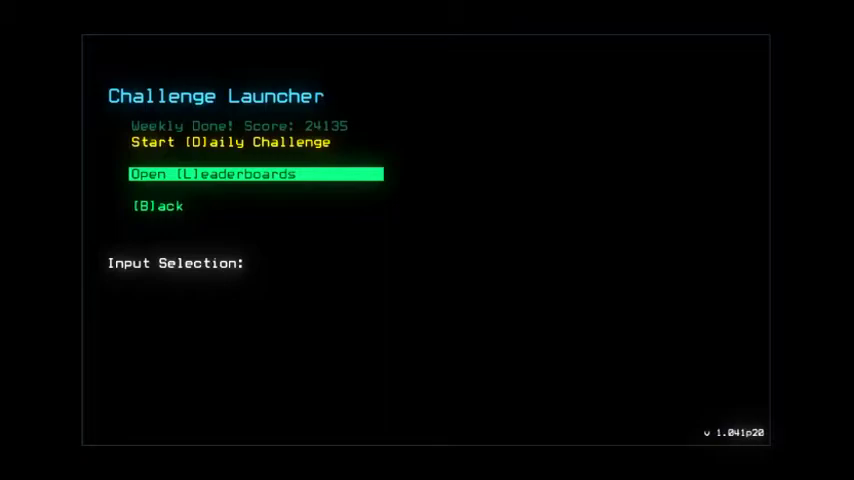
Step: Start the Daily Challenge, change Far View and Quality in Graphical options, then resume
key(d)
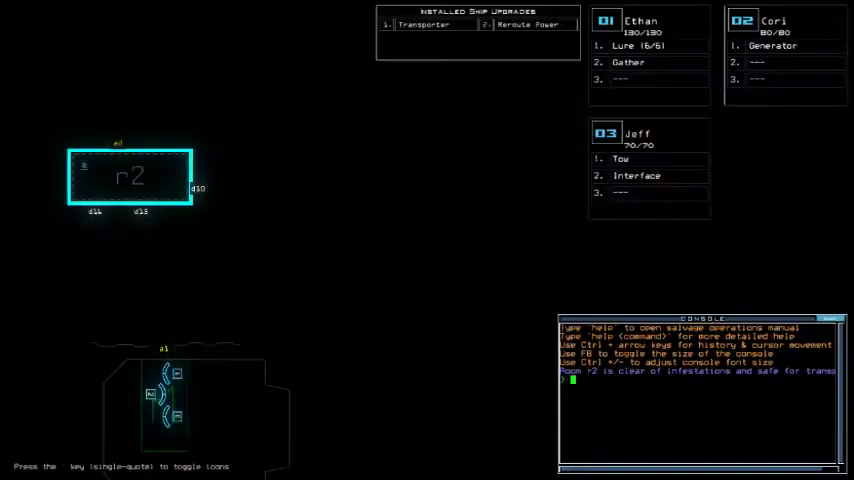
key(Escape)
key(o)
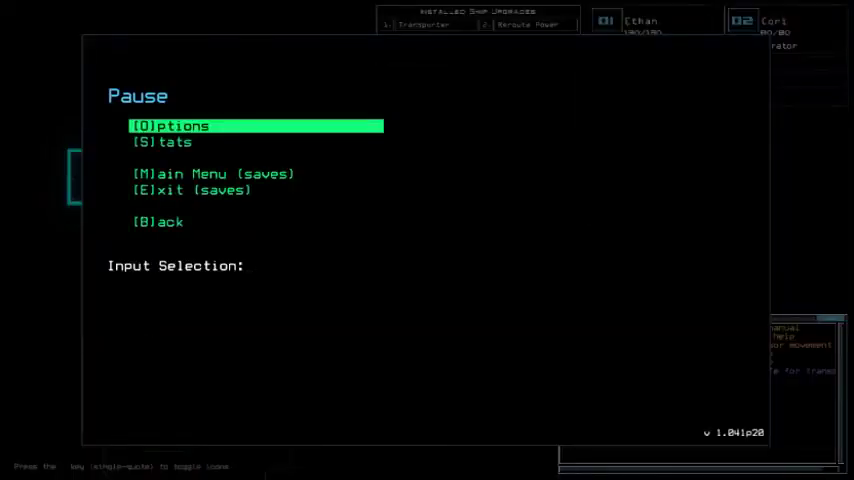
key(g)
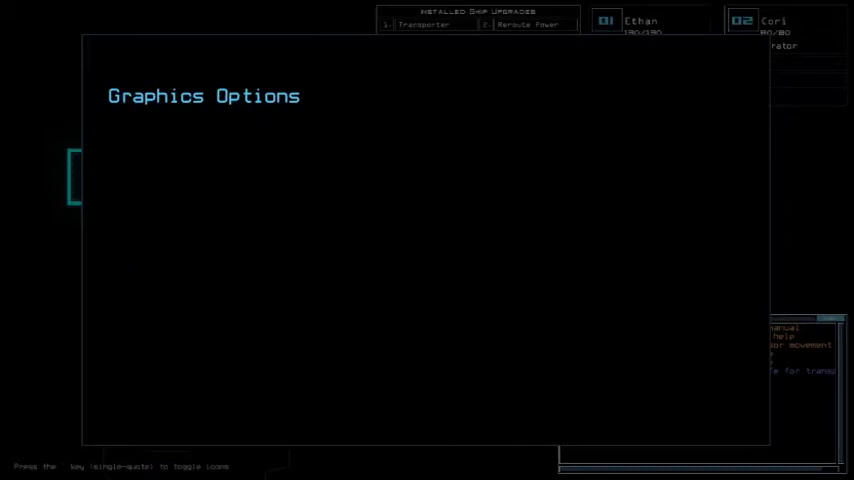
key(f)
key(q)
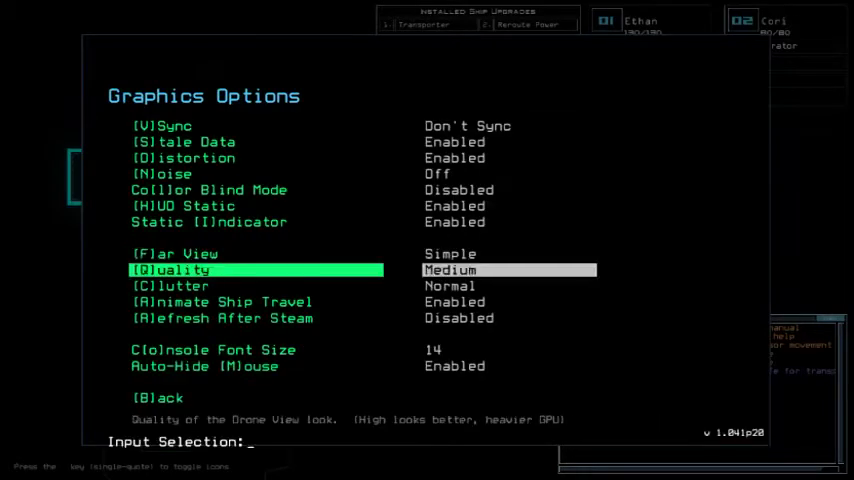
key(b)
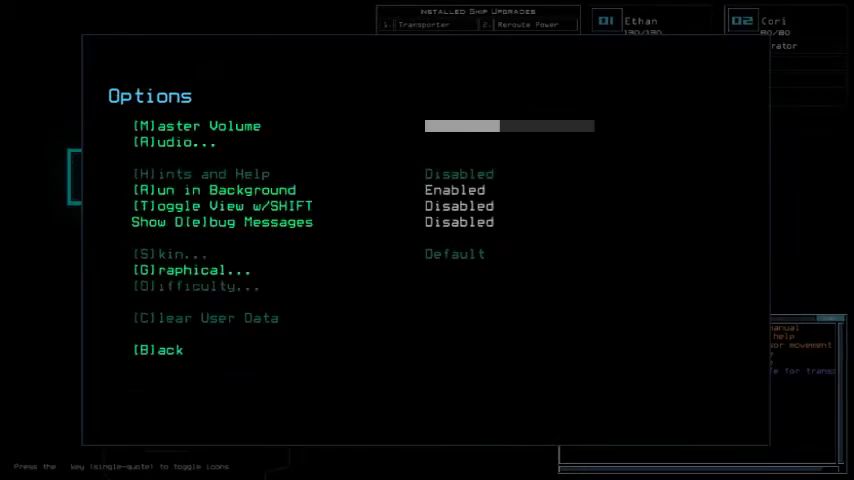
key(b)
text(b)
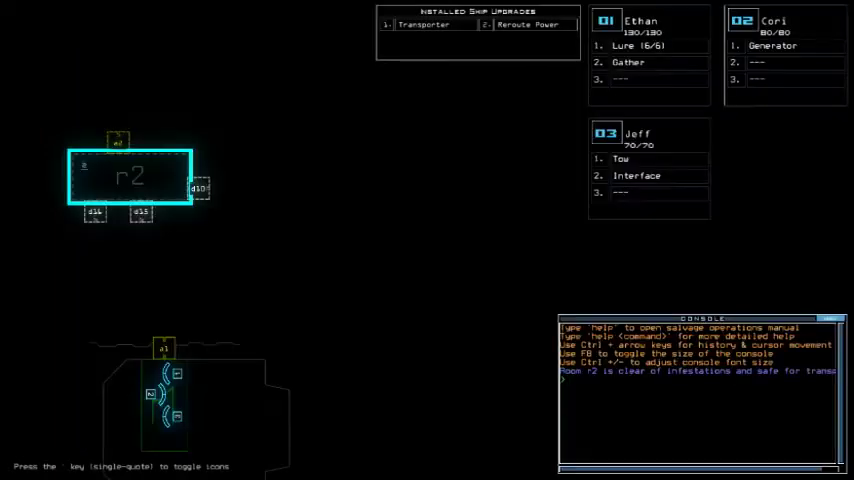
text(status)
Step: Run status to report the Government B derelict with good hull and scrap capacity 22
key(Return)
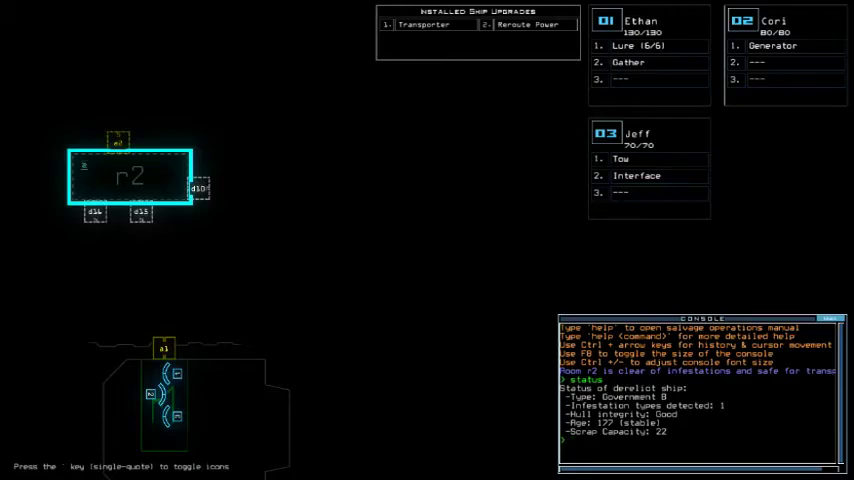
Step: Move Tow from Jeff to Cori and Lure and Gather from Ethan to Jeff, then transport drones 2 and 3 to r2
key(Return)
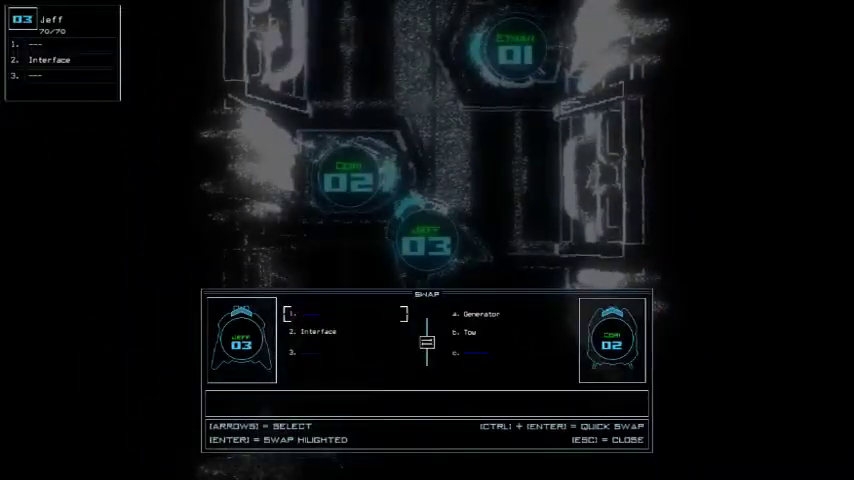
key(Escape)
key(Return)
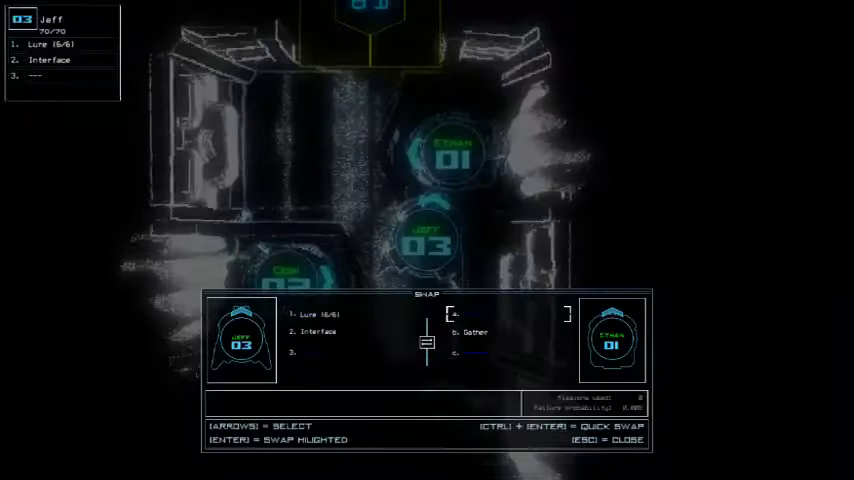
key(Return)
key(Escape)
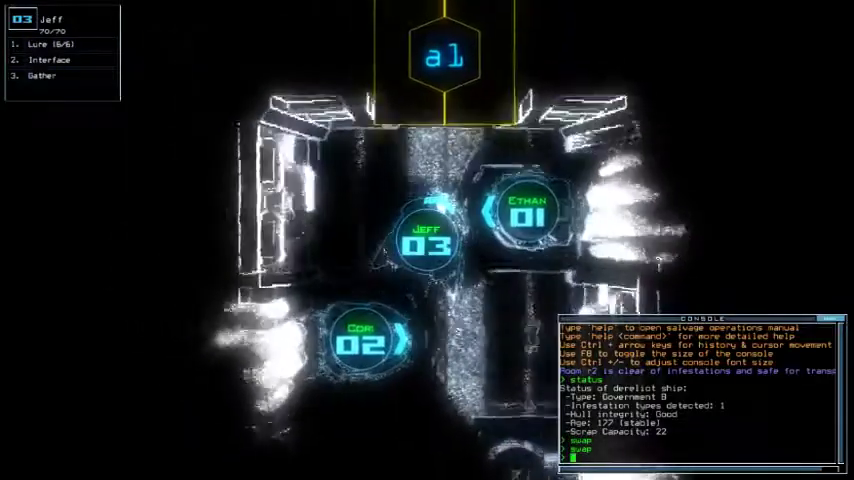
text(transport 2 3 )
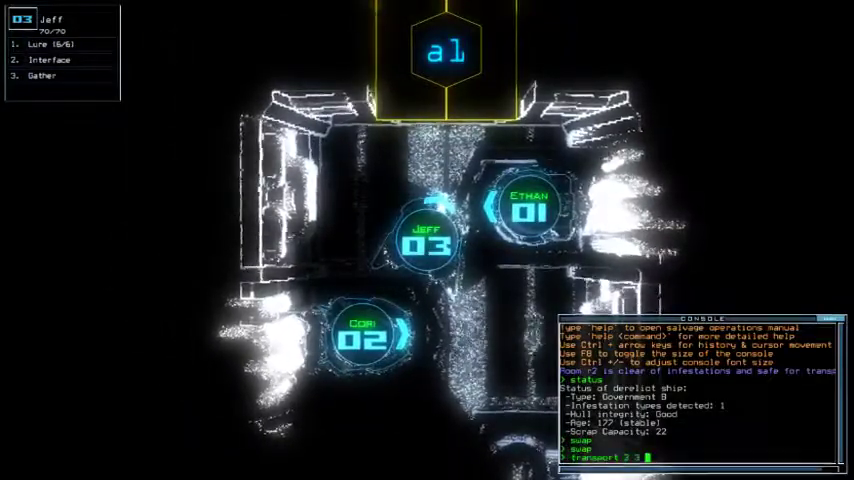
text(r)
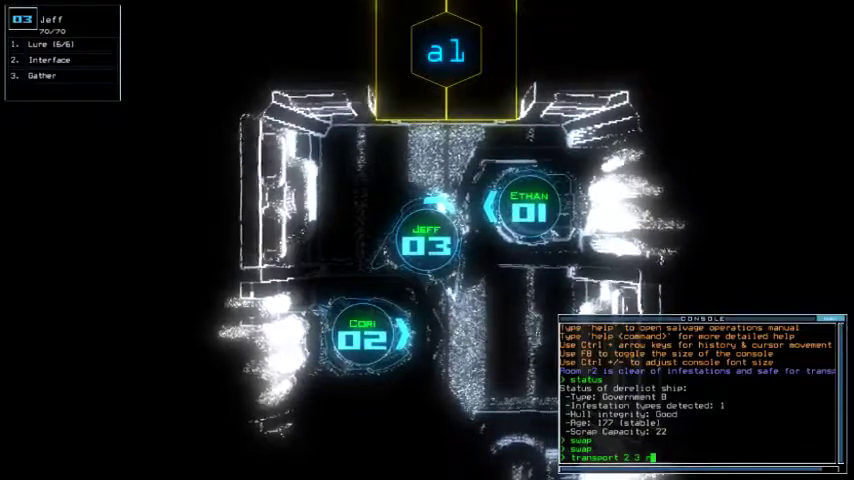
text(2;)
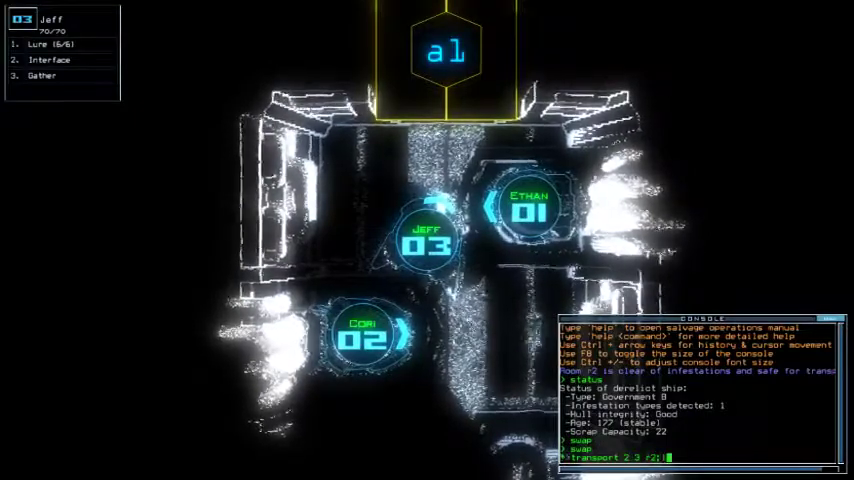
text(lw)
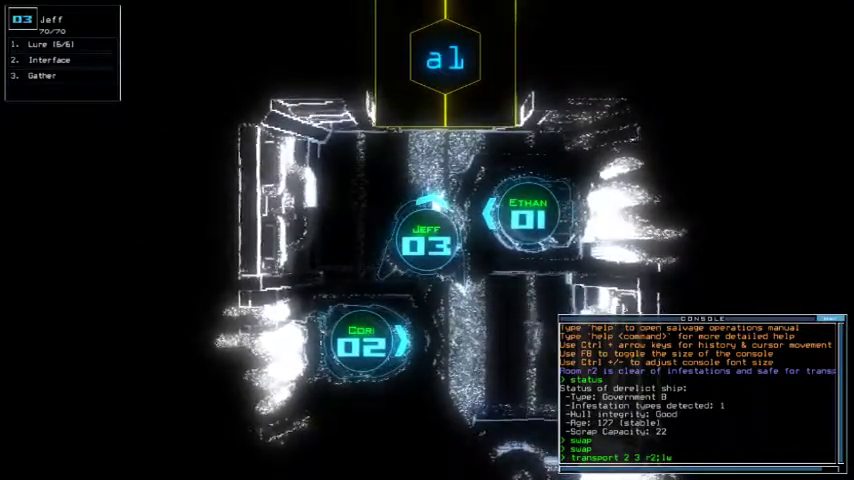
key(Tab)
key(Tab)
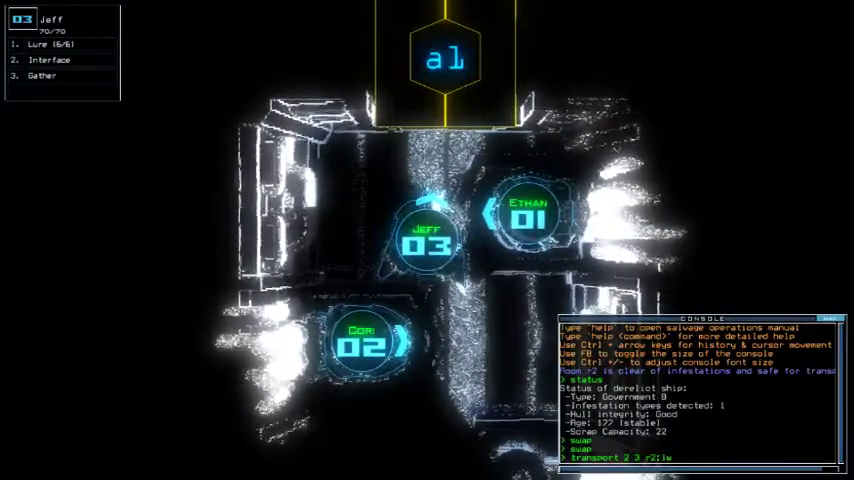
key(Return)
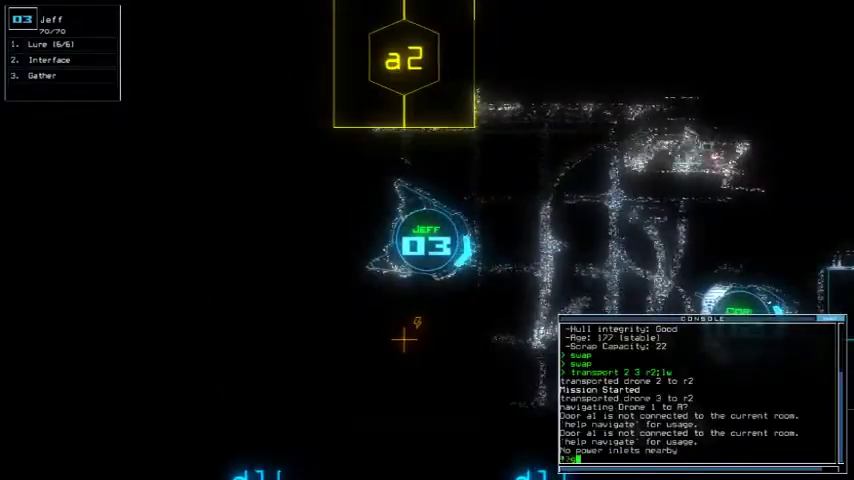
text(generator 2)
Step: Activate drone 2's generator, then the interface and a shipscan of nearby rooms
key(Return)
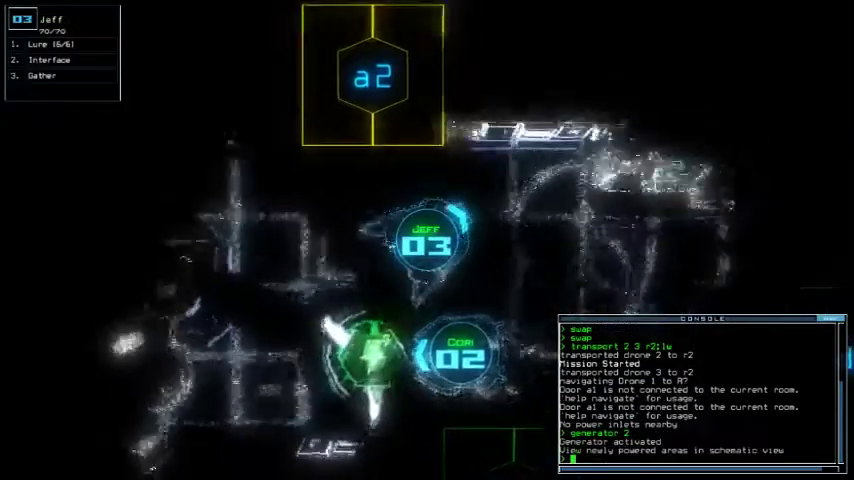
text(dedicate)
key(Return)
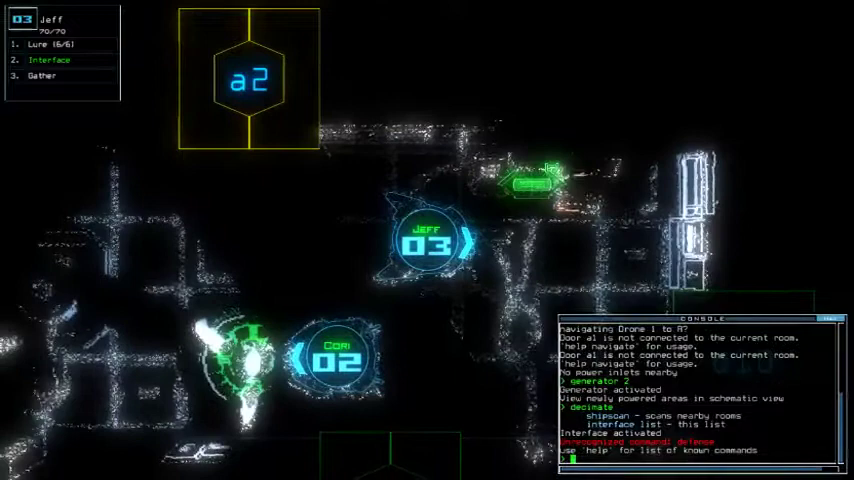
text(shipscan)
key(Return)
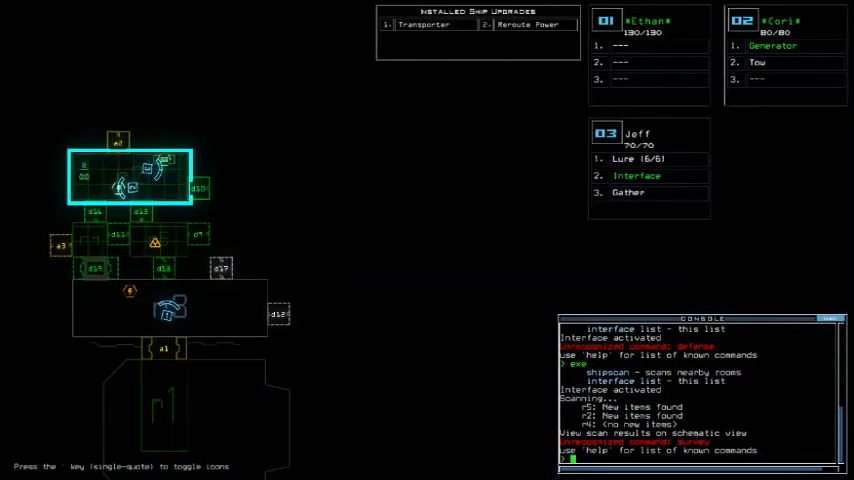
text(d10;d10)
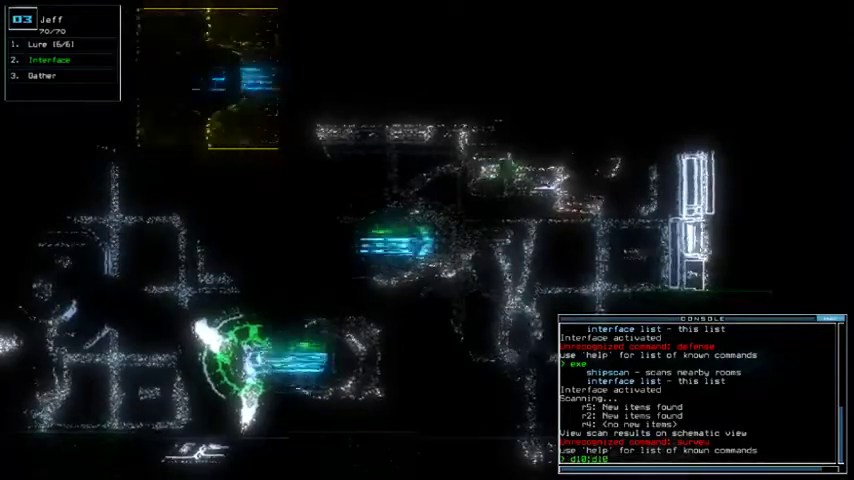
Step: Have Jeff open doors d10 and d9, drop two lures and gather scrap
key(Return)
text(l)
key(Return)
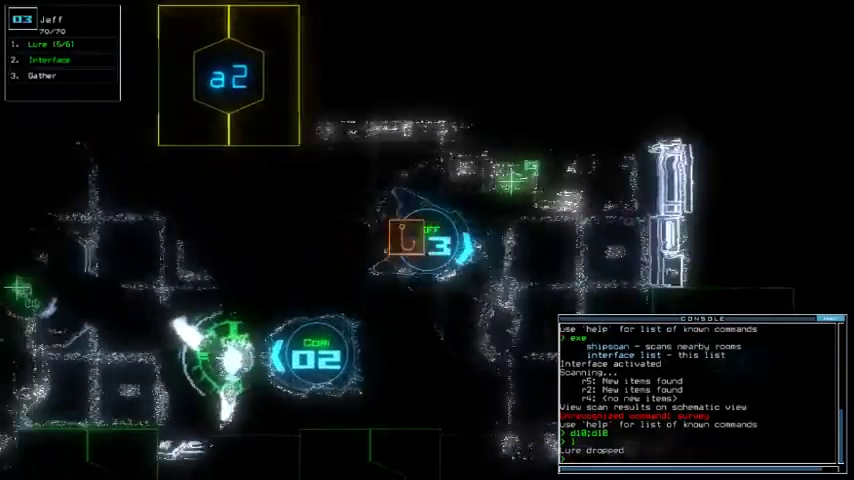
text(d10)
key(Return)
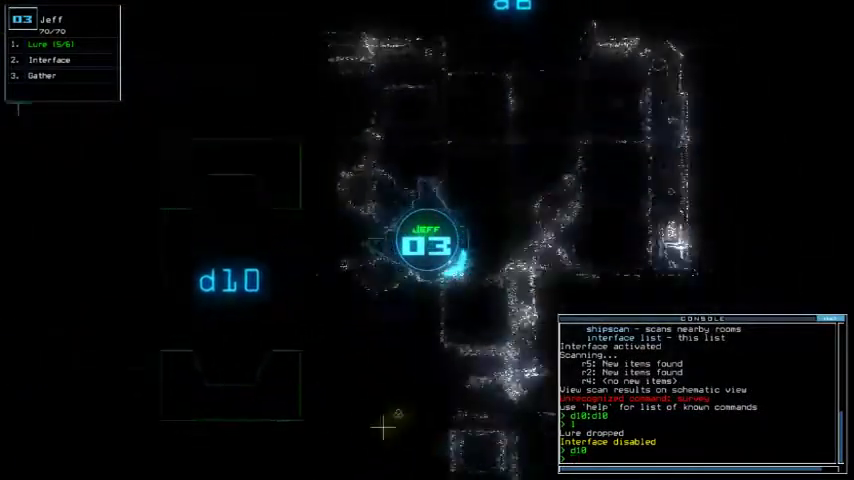
text(g)
key(Return)
text(g)
key(Return)
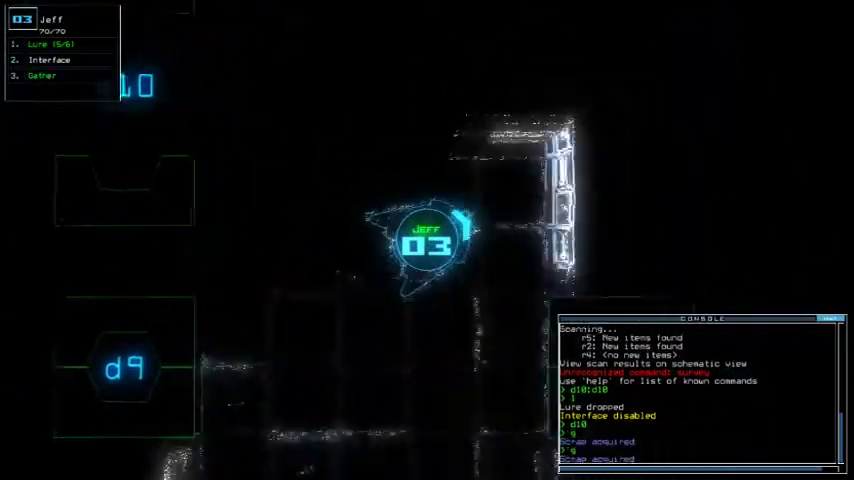
text(l)
key(Return)
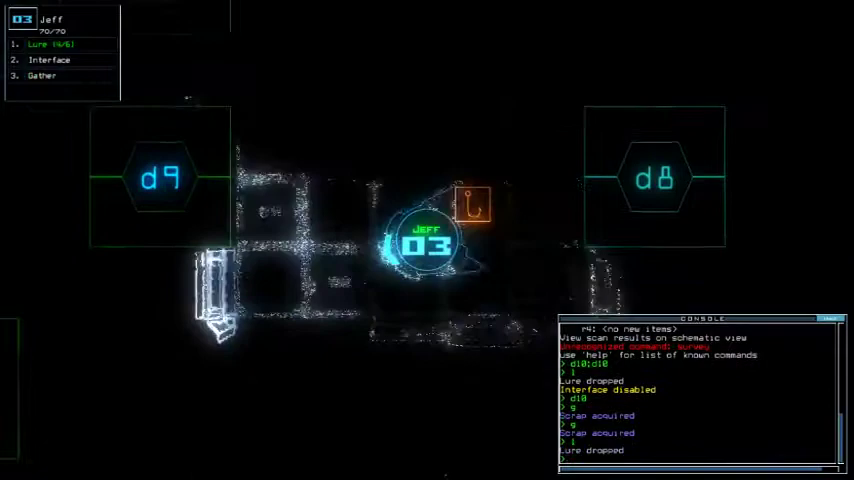
text(d9)
key(Return)
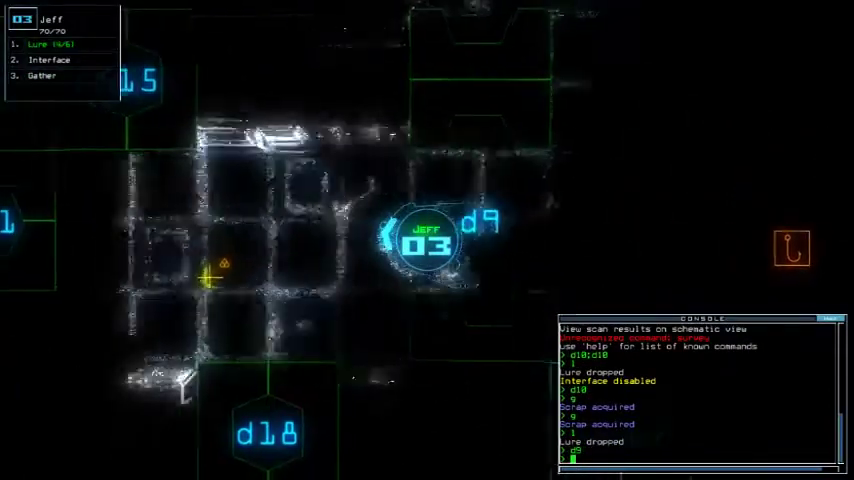
text(g > g)
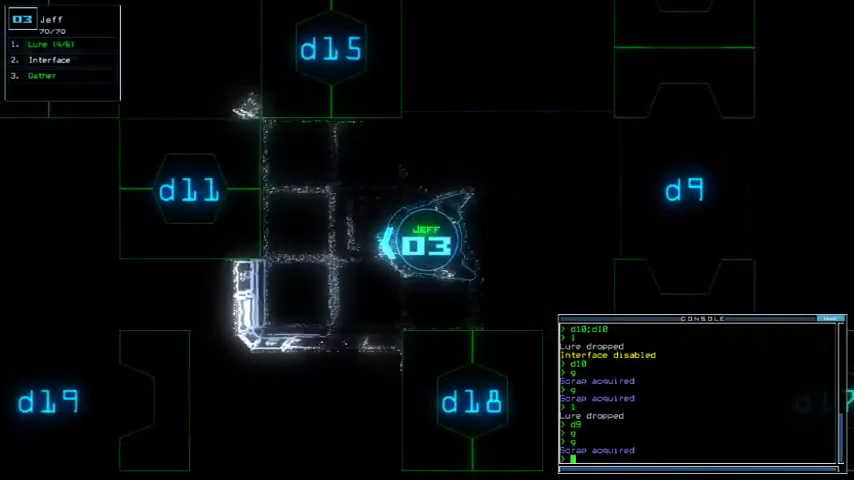
key(Tab)
text(re)
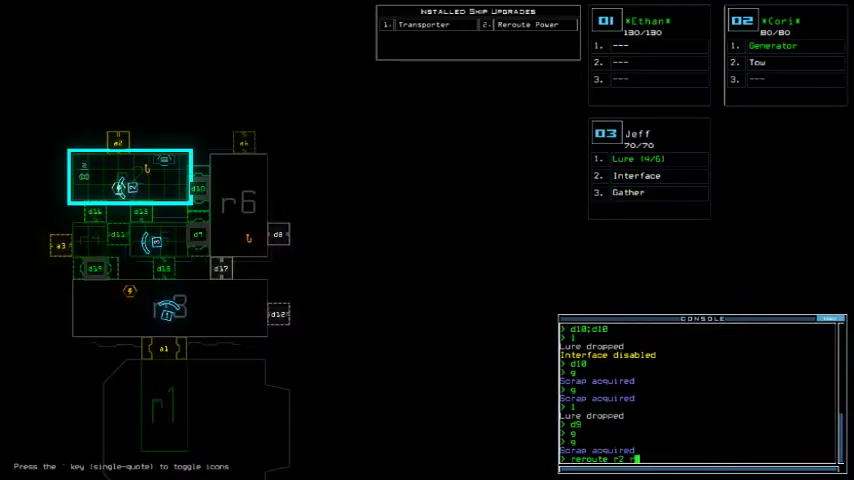
text(r3)
Step: Reroute power, send Jeff toward door d15, and gather fuel
key(Return)
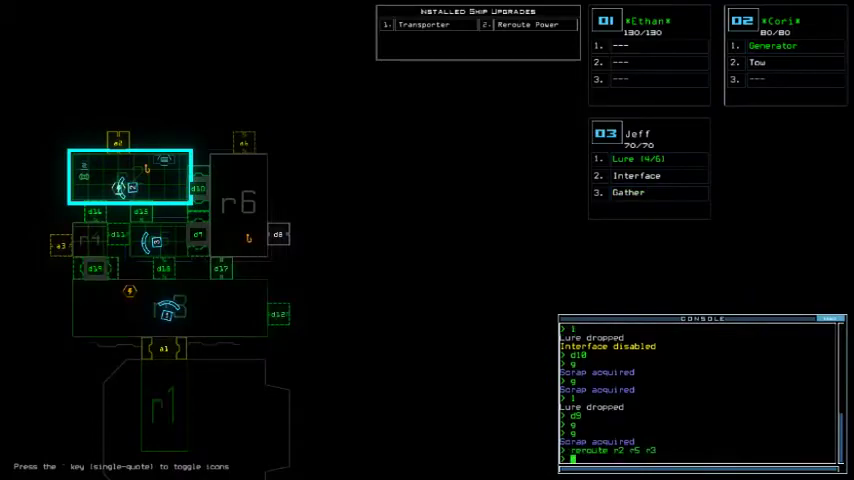
key(Tab)
text(d15)
key(Return)
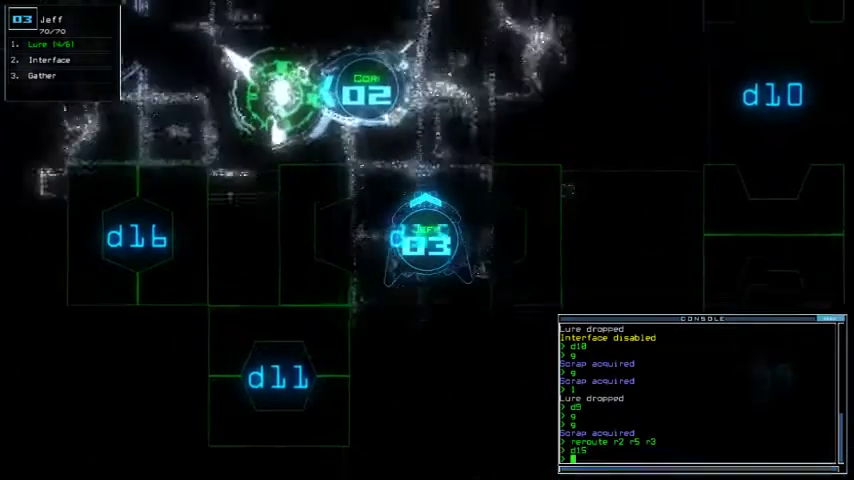
text(exe survey a)
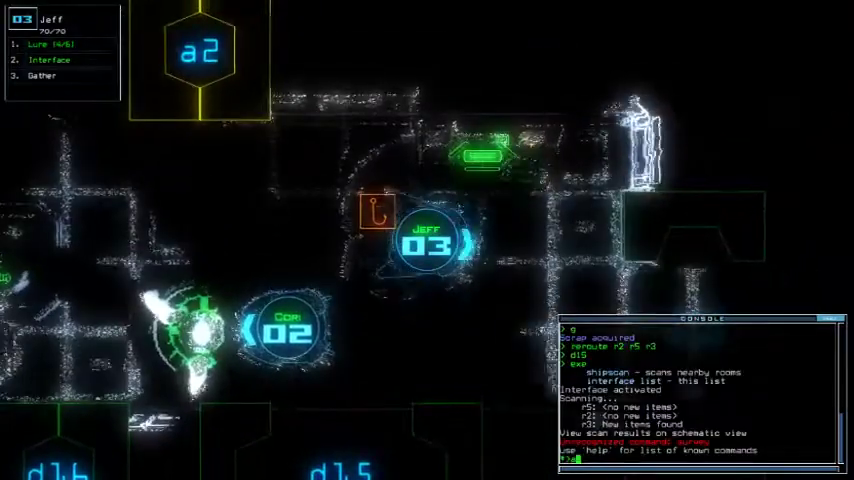
text(aaa)
key(Return)
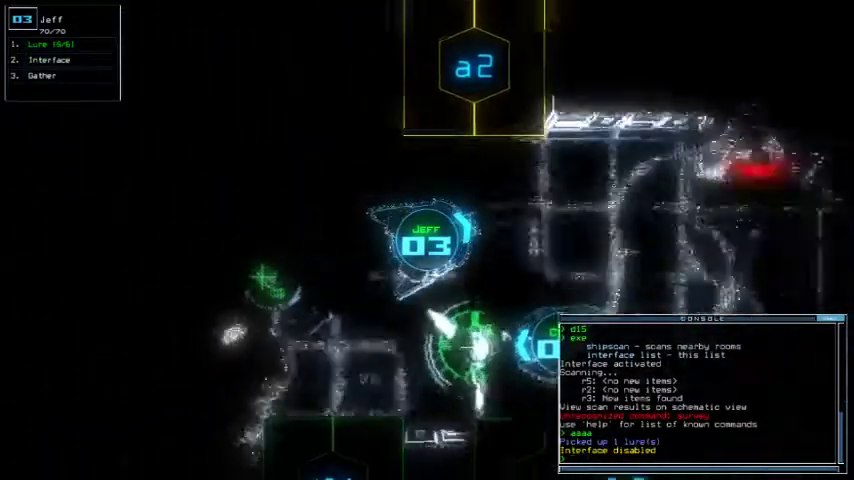
key(Tab)
text(g)
key(Return)
text(reroute r)
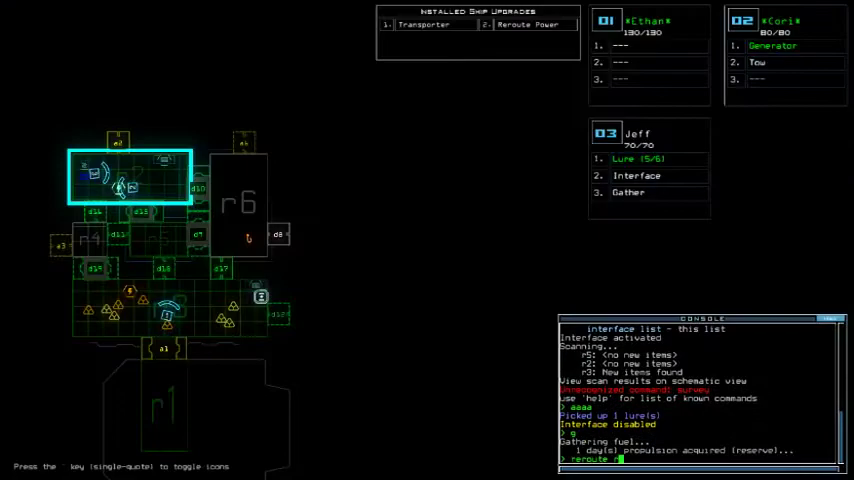
text(2 r5 r6)
Step: Power rooms r2, r5 and r6 and steer drone 03 to pick up the lure
key(Return)
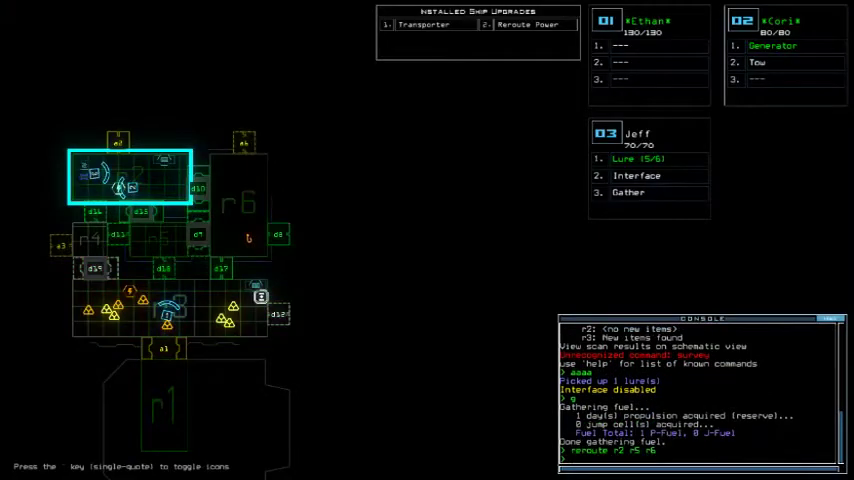
key(Tab)
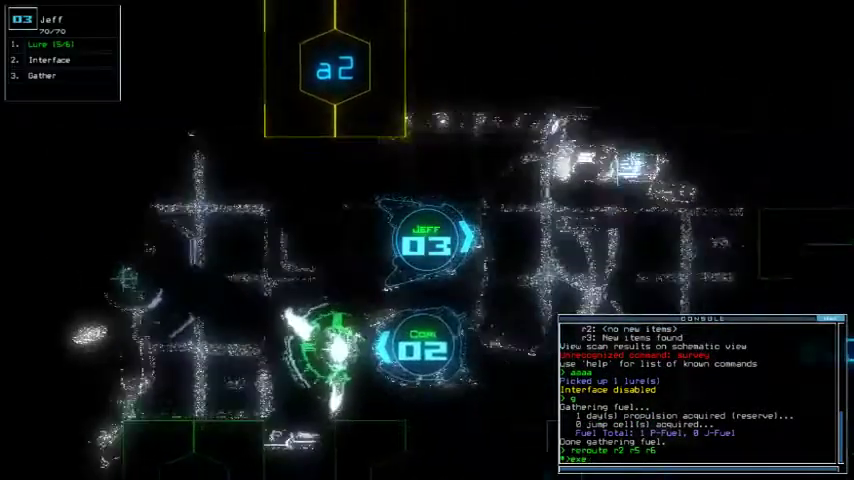
key(Tab)
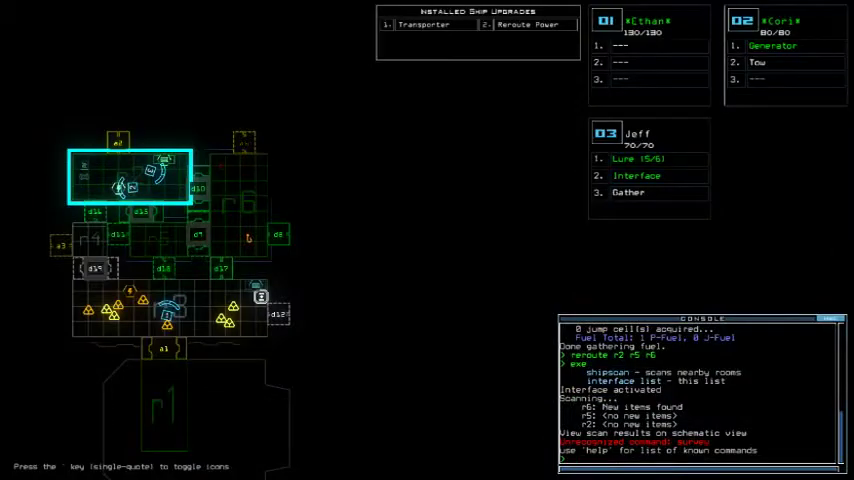
key(Tab)
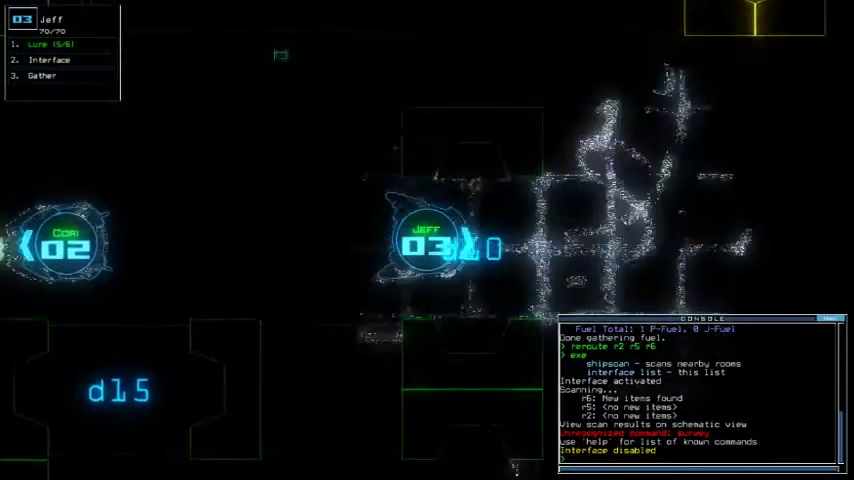
key(Right)
key(Down)
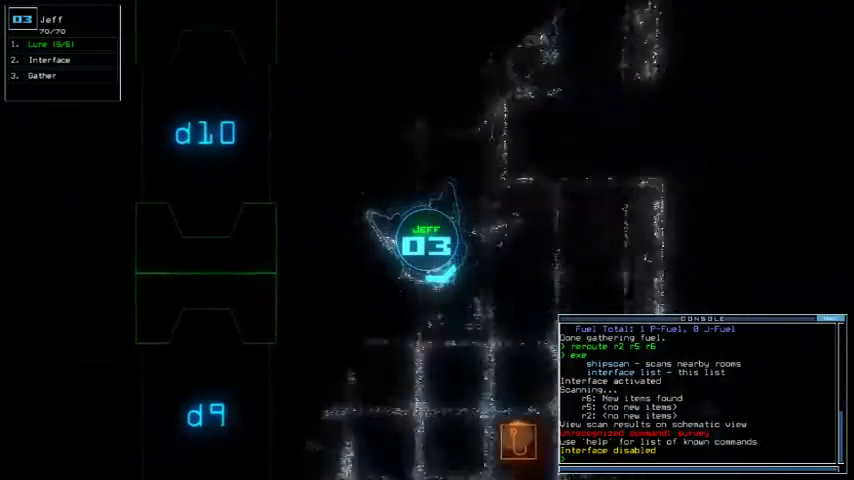
key(Down)
text(aaaa)
key(Return)
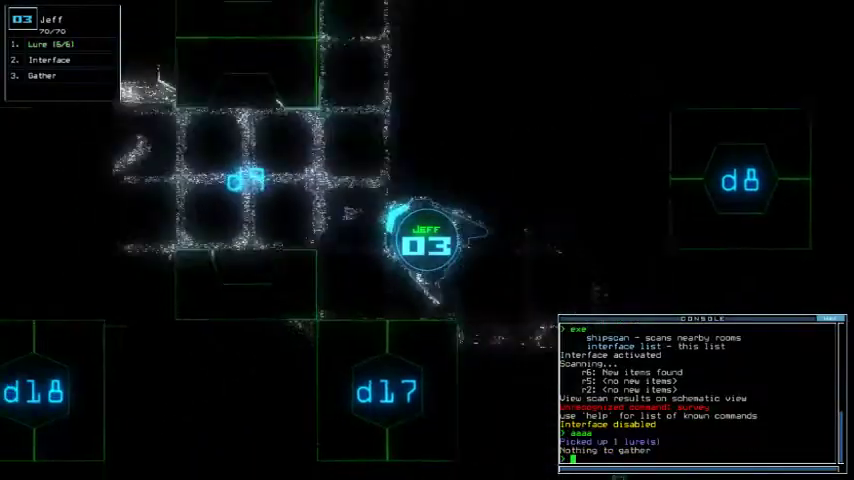
key(Up)
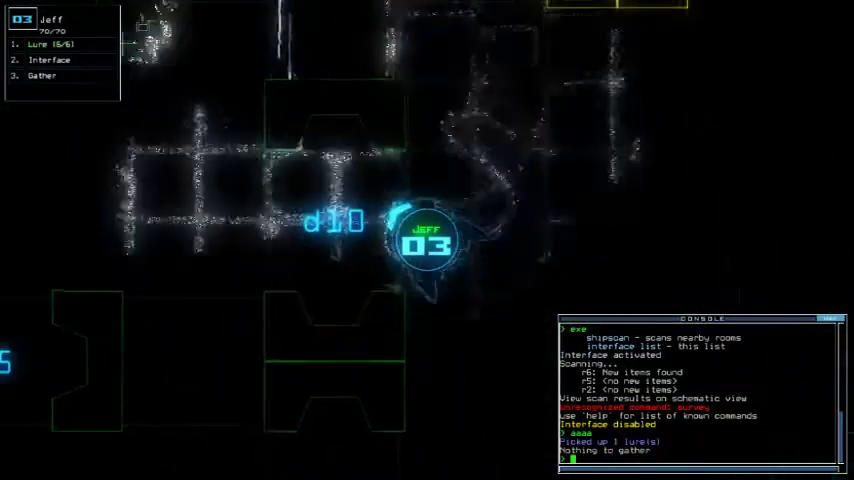
key(Left)
text(cccc)
Step: Close three doors behind the drones and transport them to rooms r1 and r3
key(Return)
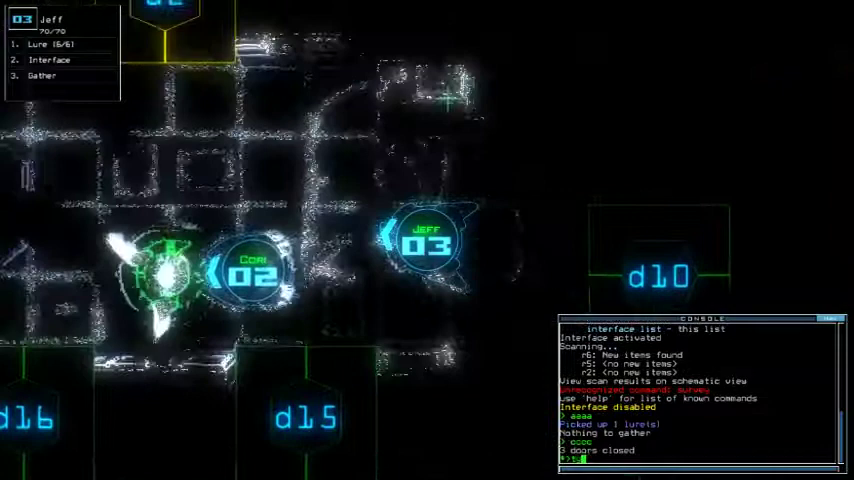
key(Return)
text(tw)
key(Return)
key(Tab)
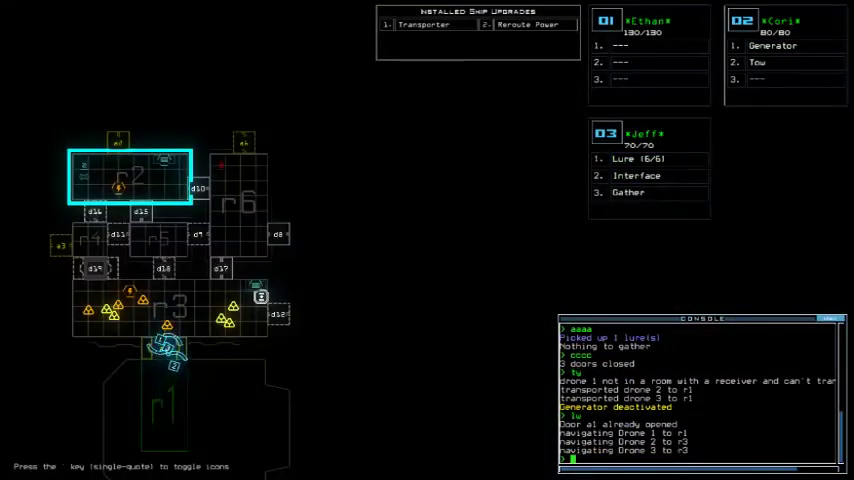
Step: Gather five loads of scrap with the drones and check the newly powered areas
key(Tab)
text(g)
key(Return)
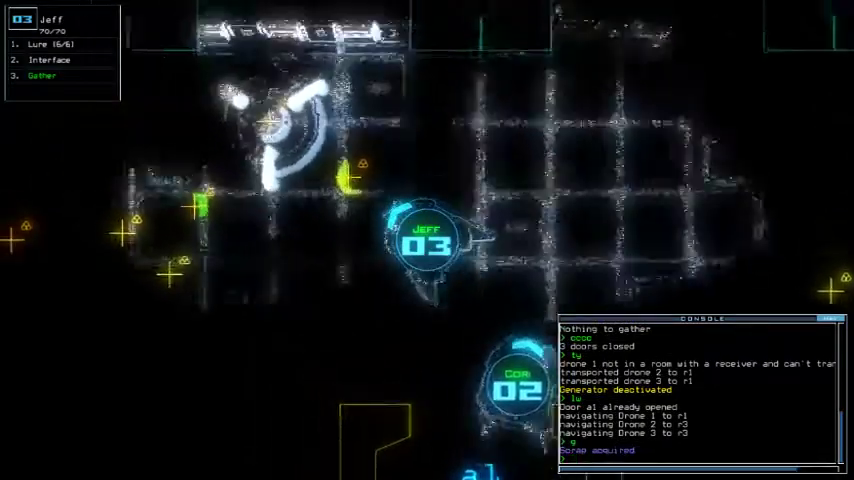
text(g)
key(Return)
text(g)
key(Return)
text(g)
key(Return)
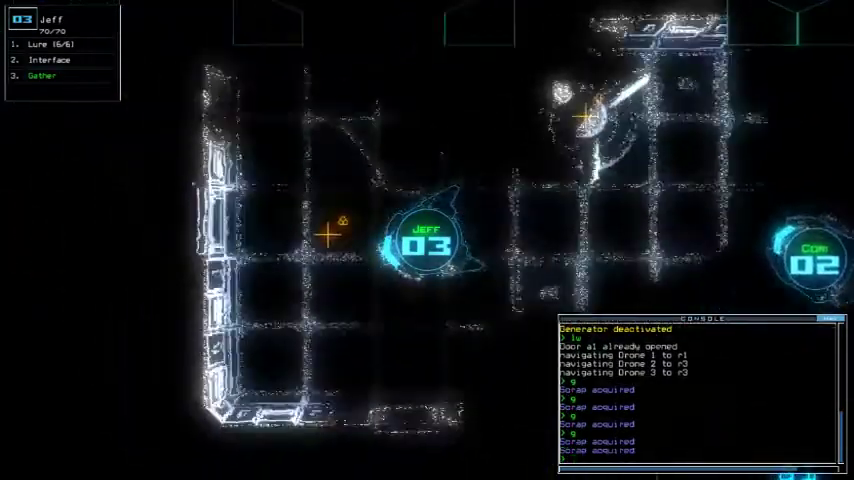
text(g)
key(Return)
key(Tab)
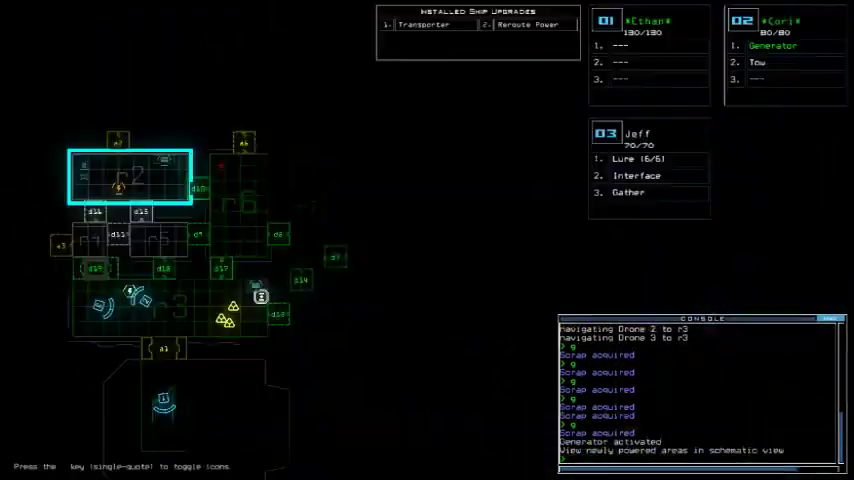
key(Tab)
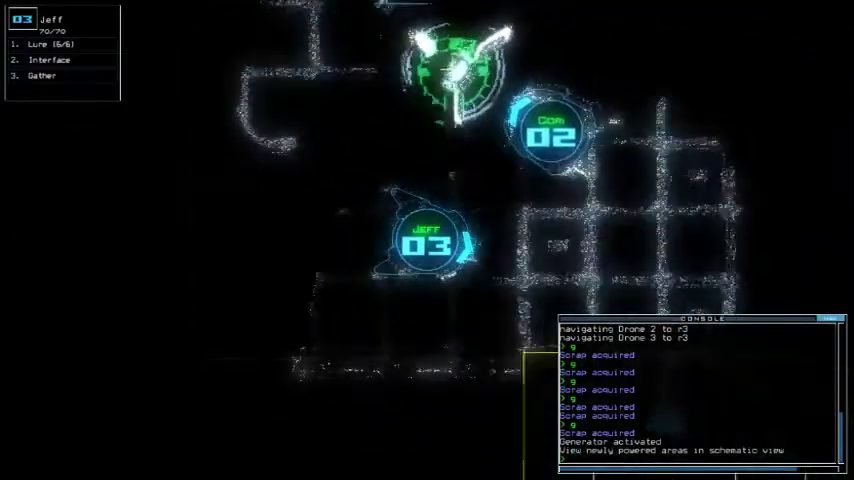
Step: Have drone 03 gather scrap, connect to the ship interface and scan nearby rooms
key(Right)
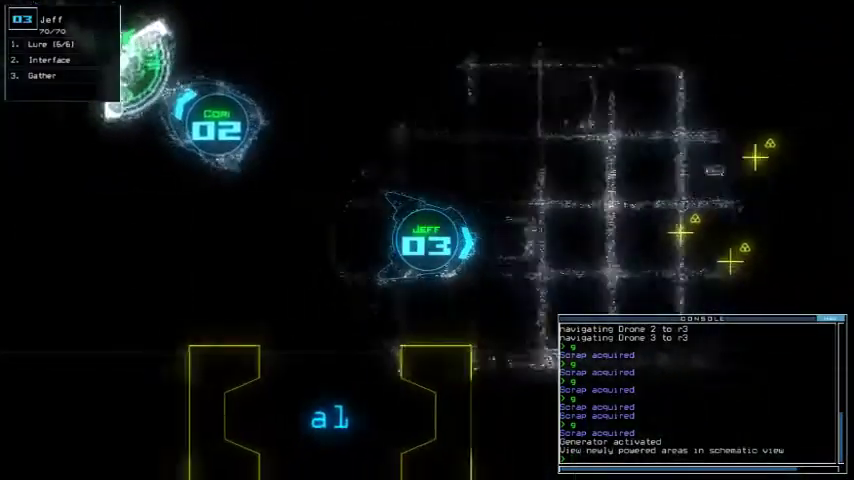
key(Return)
text(g)
key(Return)
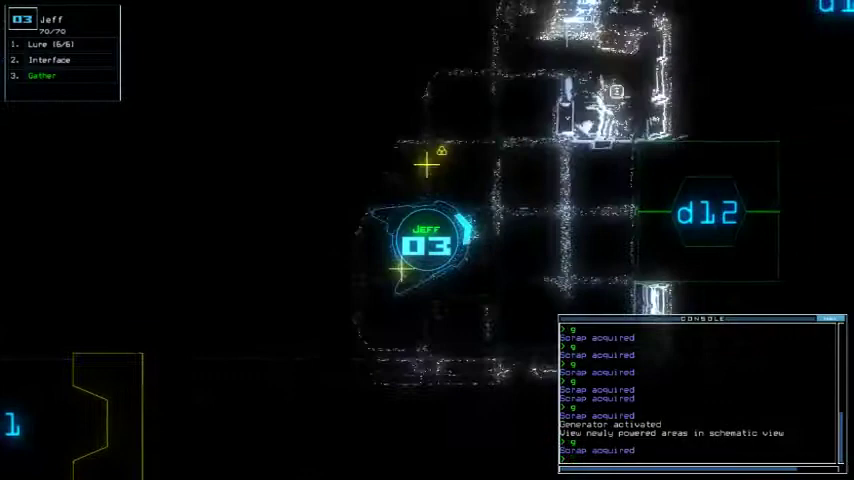
key(Up)
text(i3 shipscan survey)
key(Return)
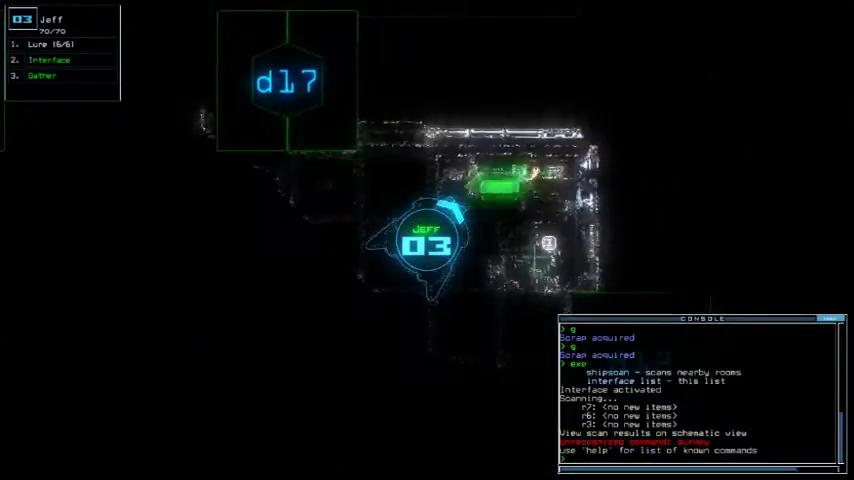
key(Tab)
Step: Have drone 03 drop lures and open door d12
key(Tab)
text(l)
key(Return)
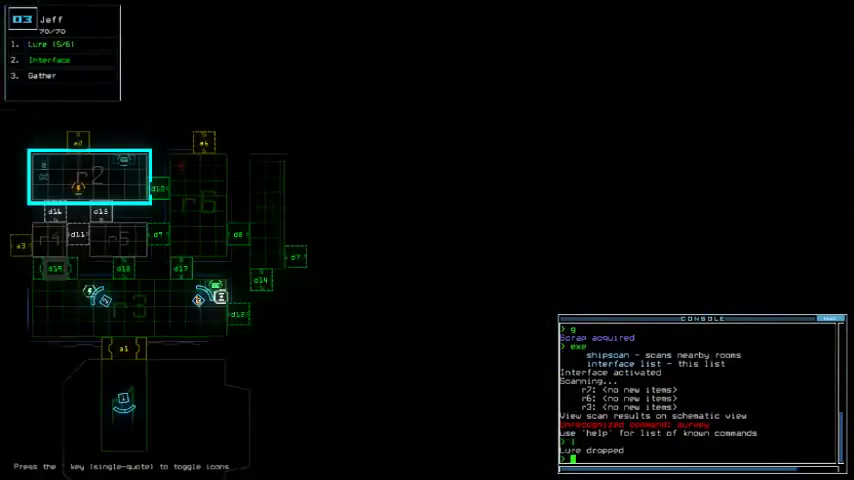
text(d12;d12)
key(Return)
key(Tab)
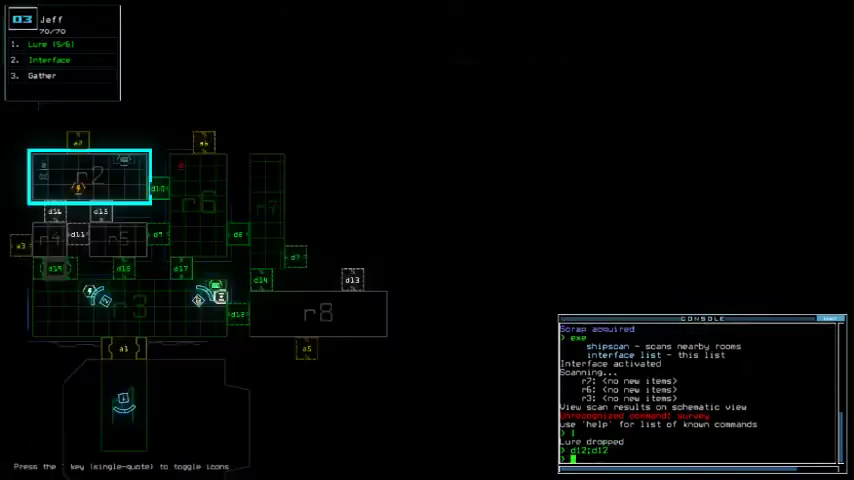
key(Tab)
text(d12)
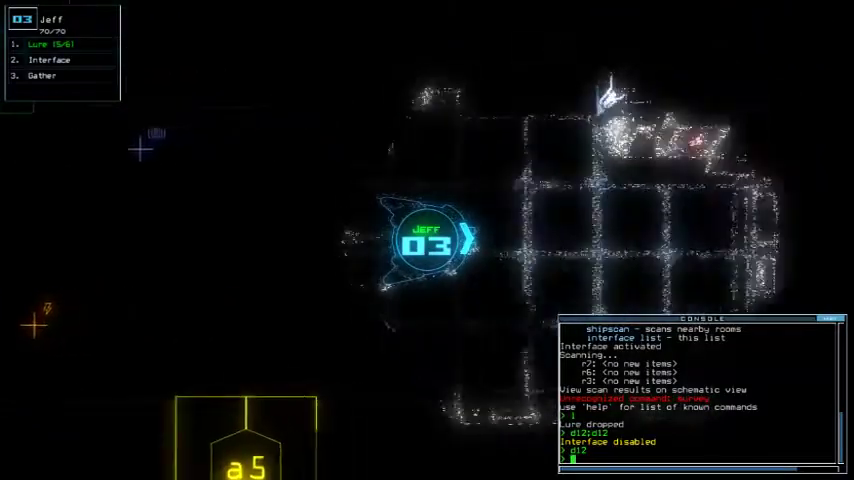
text(l)
key(Return)
key(Tab)
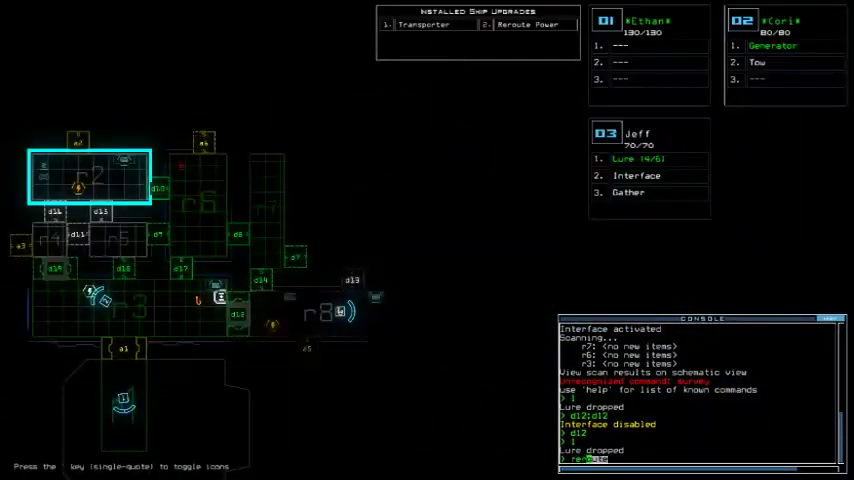
text(route r3 r8)
Step: Reroute power from r3 to r8 and open door d13
key(Return)
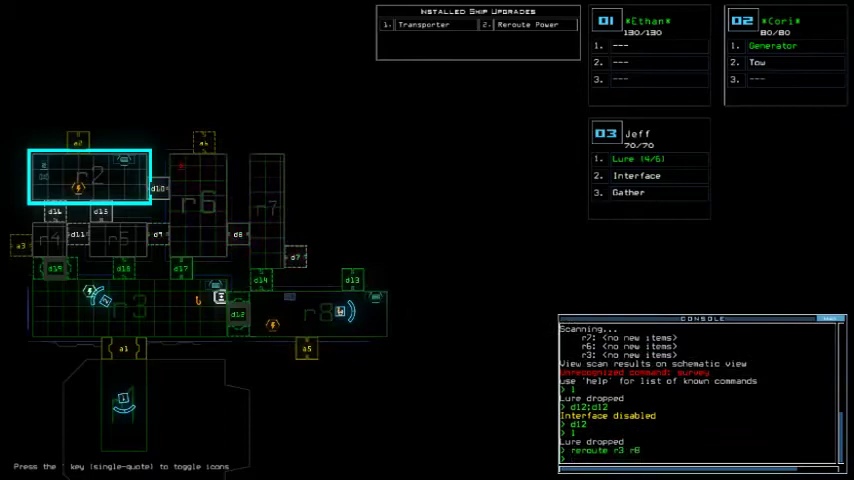
key(Tab)
text(d13:d13)
key(Return)
key(Tab)
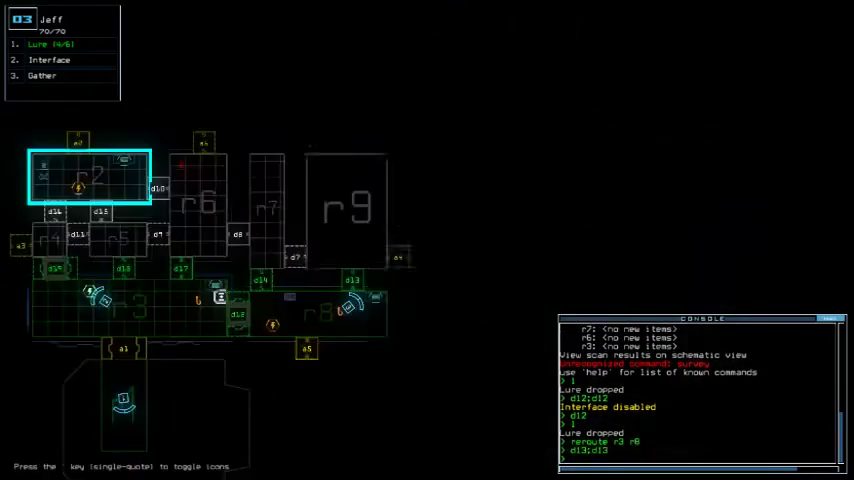
key(Tab)
text(d13)
key(Return)
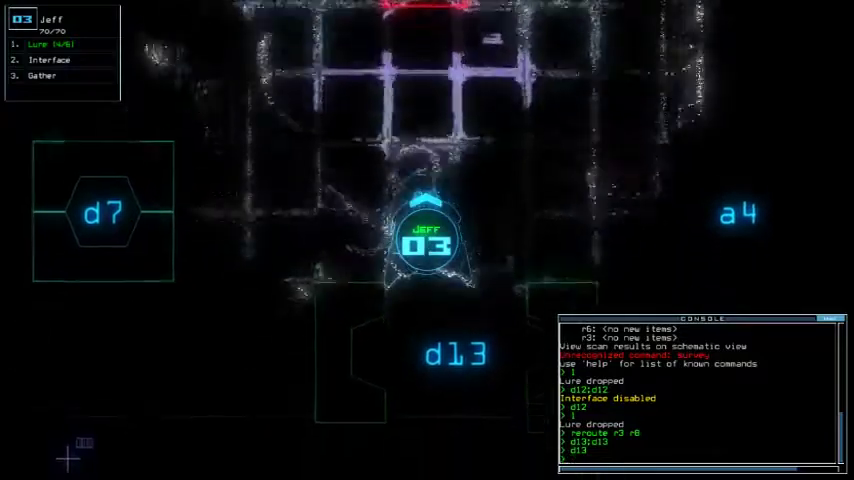
text(d13)
Step: Retry door d13, recover the lure with drone 03, and open door d14
key(Return)
text(aaaa)
key(Return)
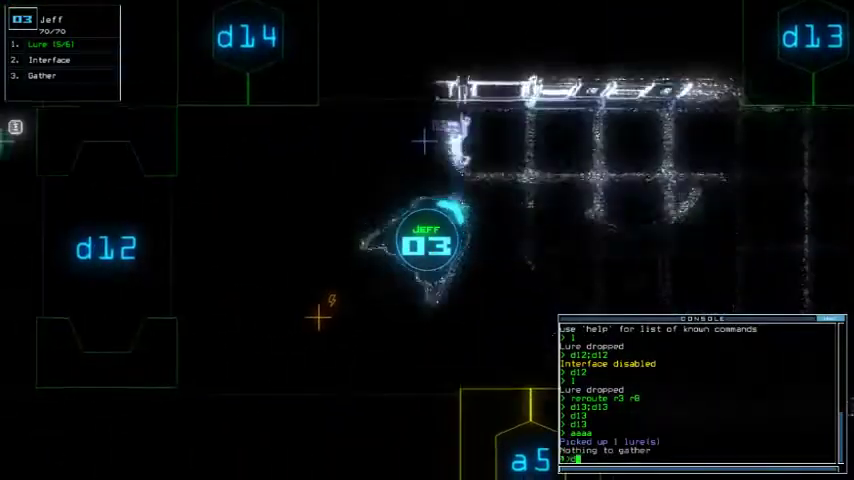
text(d14)
key(Return)
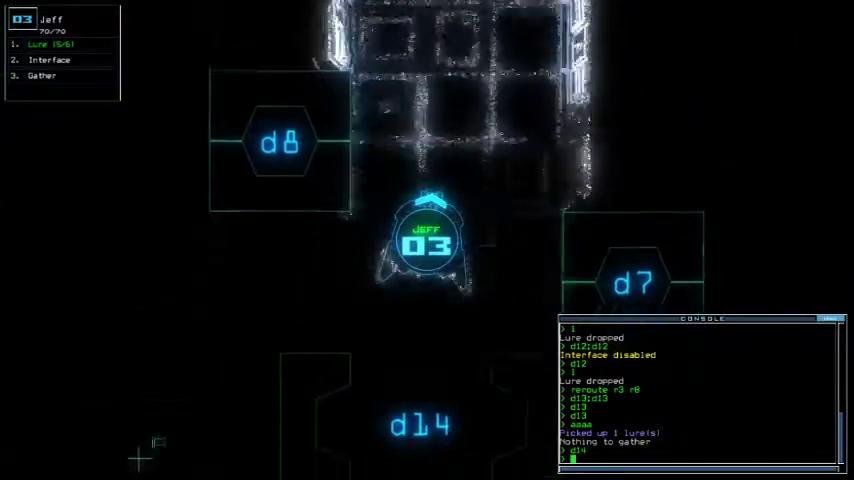
text(d14)
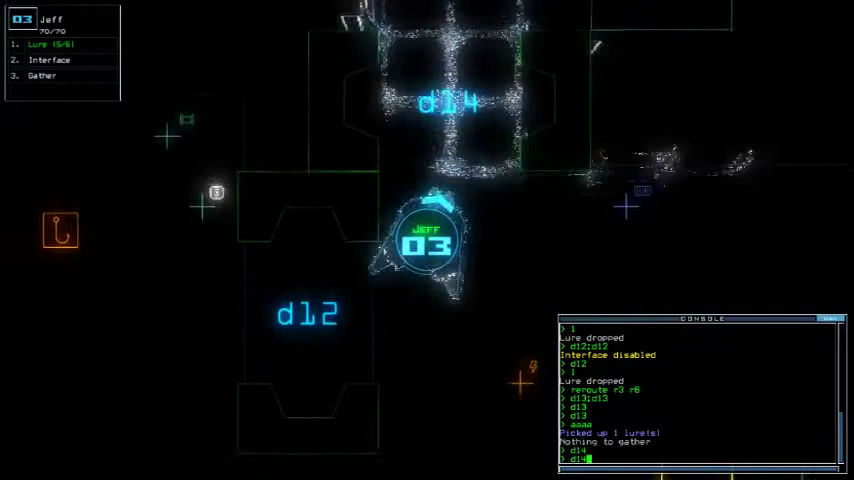
key(Return)
text(reroute r3 r r8)
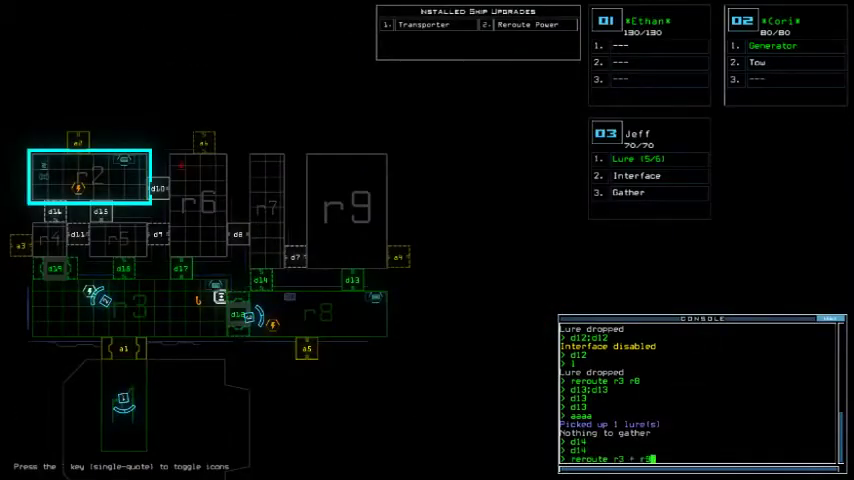
text(+r9)
Step: Power room r9 from r3, scan nearby rooms, pick up the lure and open d13
key(Return)
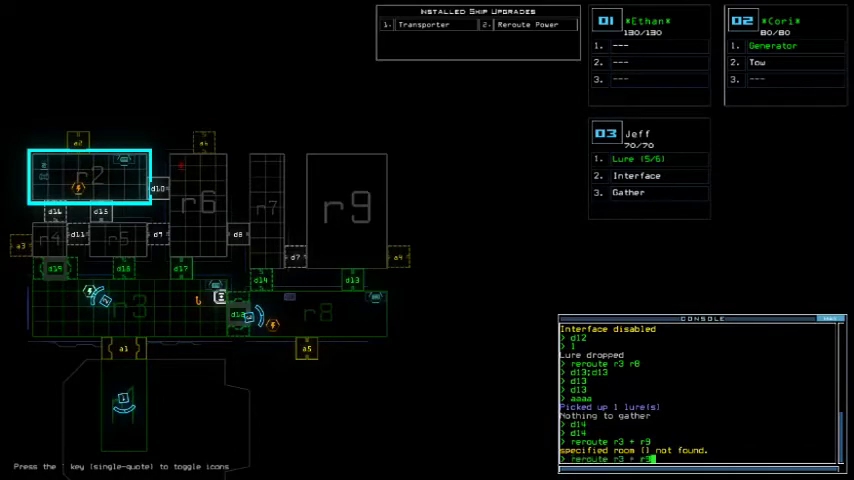
key(Return)
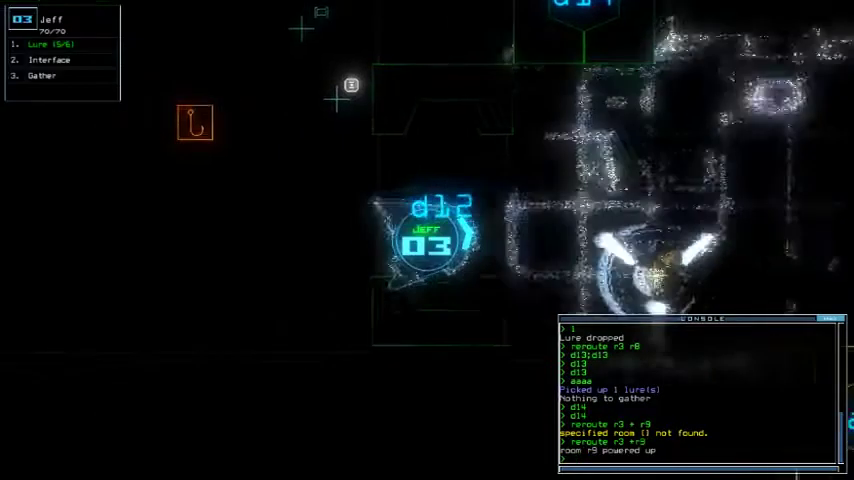
text(exe)
key(Return)
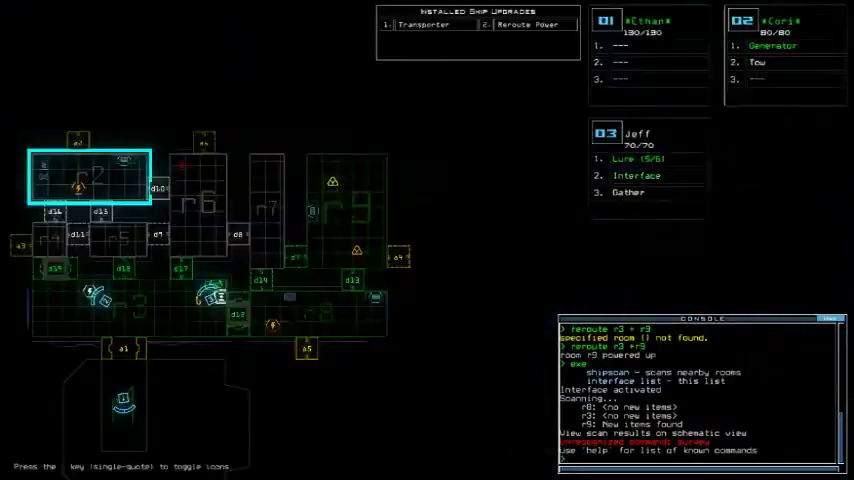
text(gather)
key(Return)
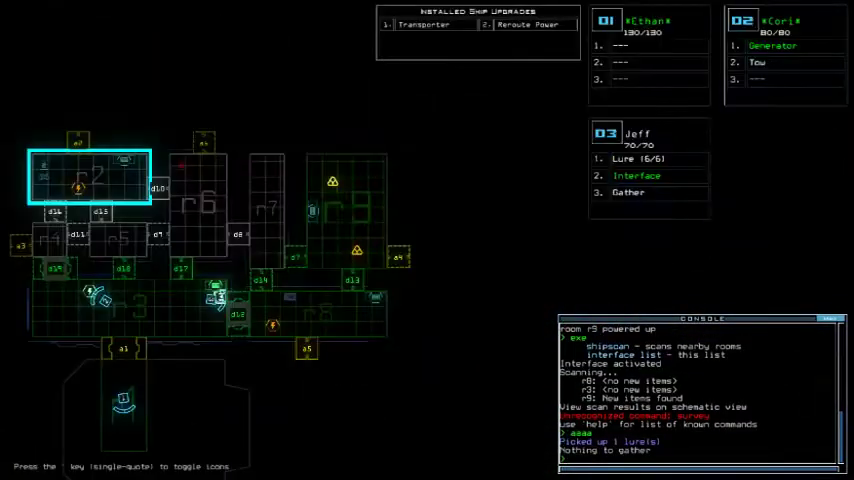
text(d13)
key(Return)
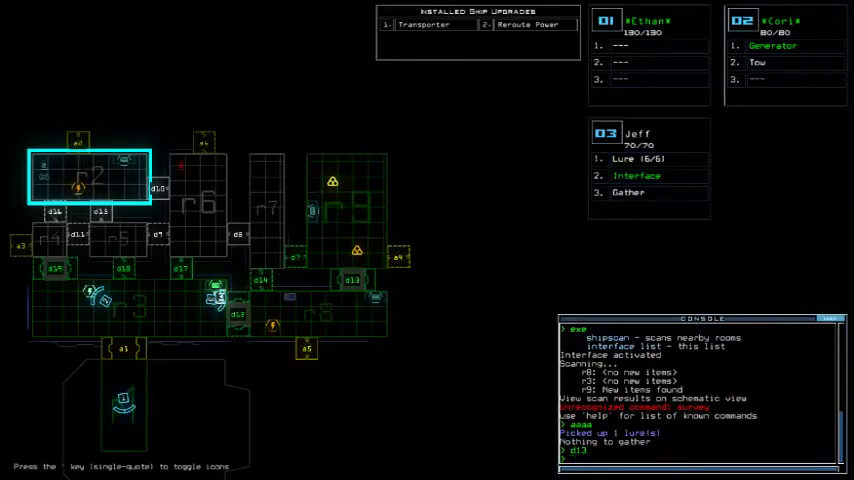
Step: Close the doors around drone 03 and drive it back through airlock a1
key(Escape)
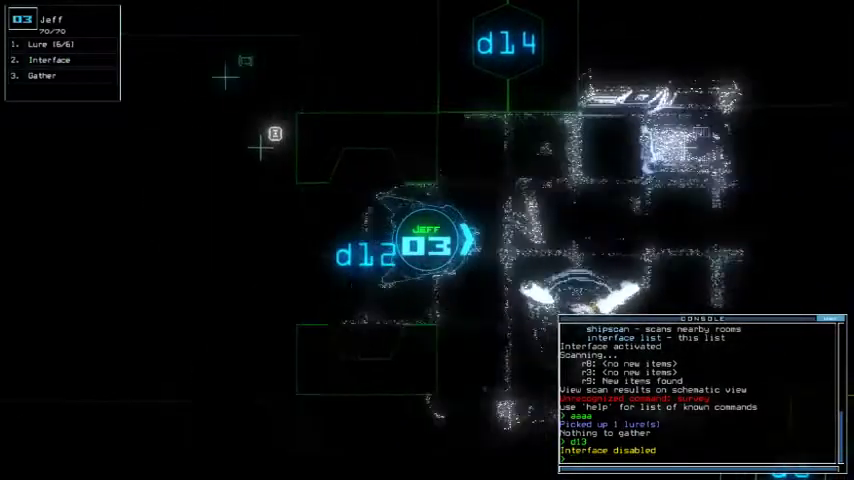
key(Right)
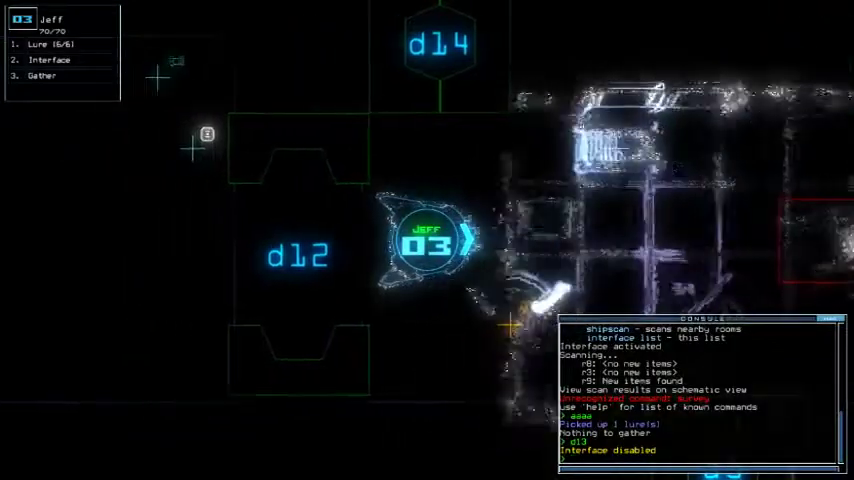
key(Left)
text(cccc)
key(Return)
key(Left)
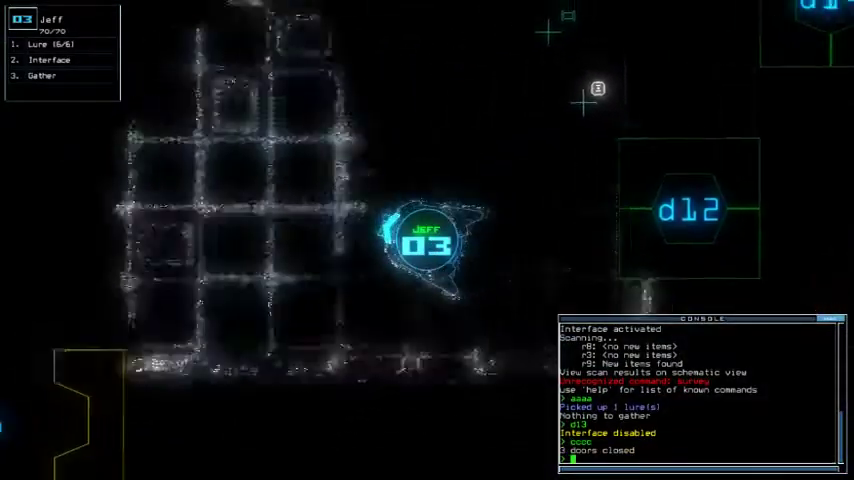
key(Left)
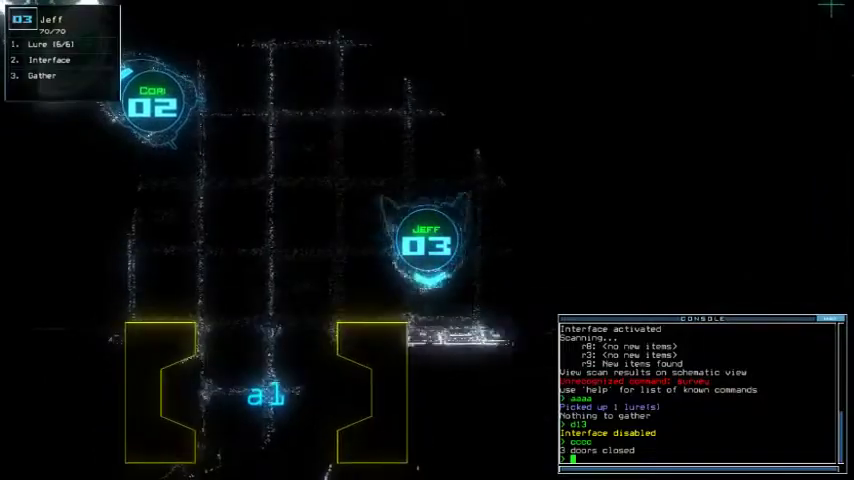
key(Down)
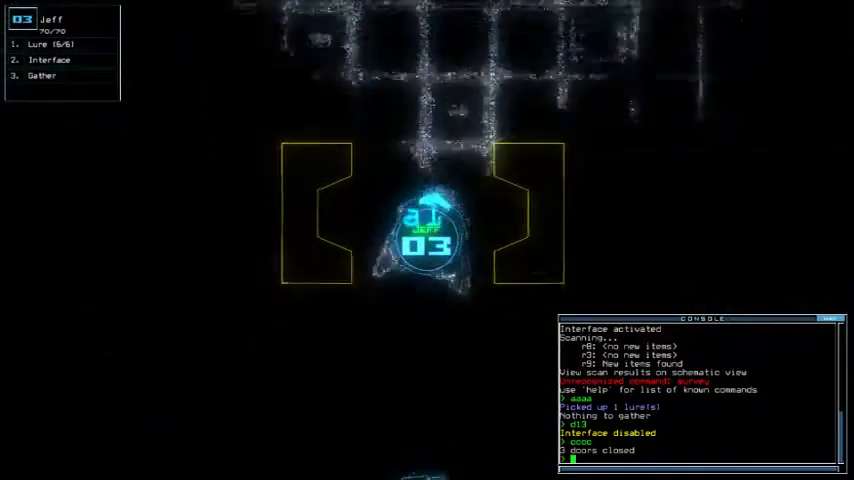
Step: Dock at airlock a4, open room r1's doors and drive drone 03 inside
key(Tab)
text(4)
key(Return)
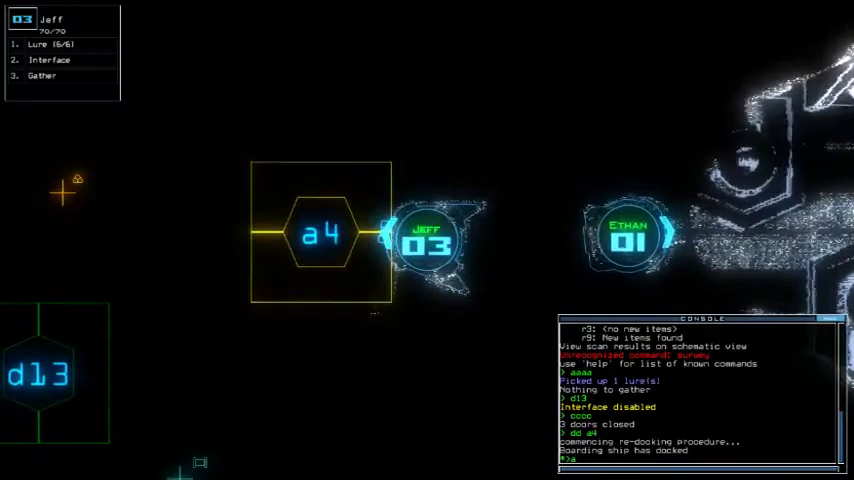
text(arr)
key(Return)
key(Left)
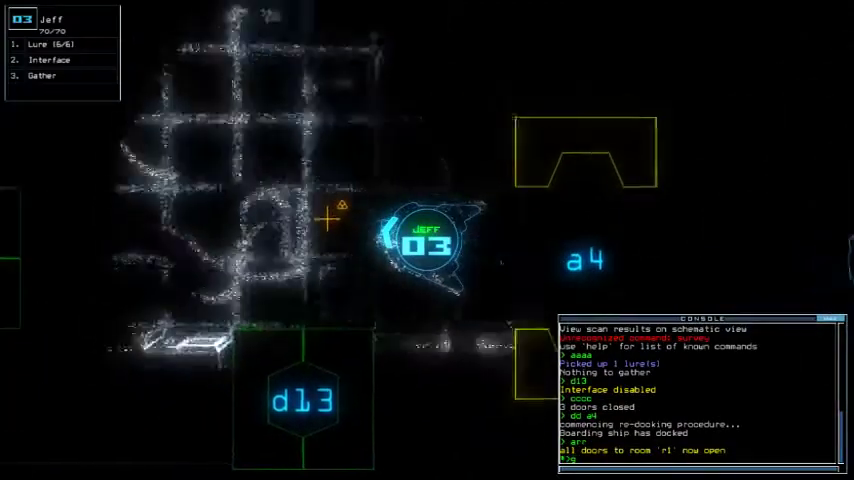
text(g)
Step: Collect two loads of scrap, close room r1 and start re-docking at airlock a1
key(Return)
key(Up)
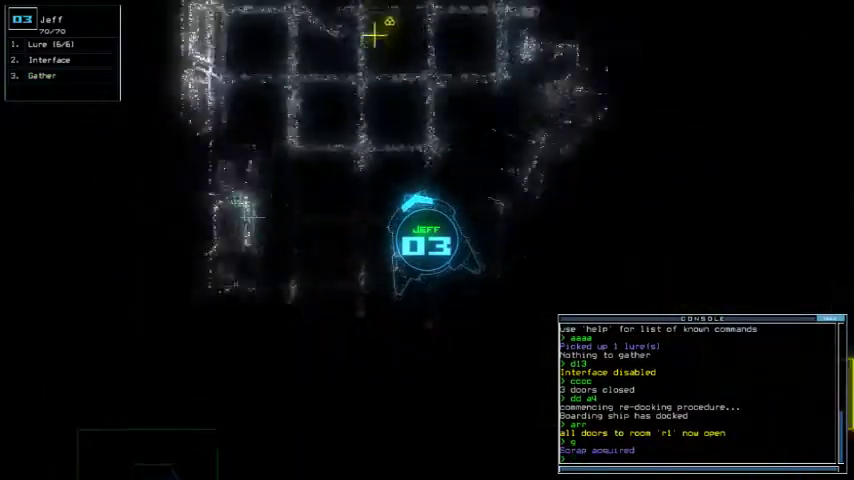
text(g)
key(Return)
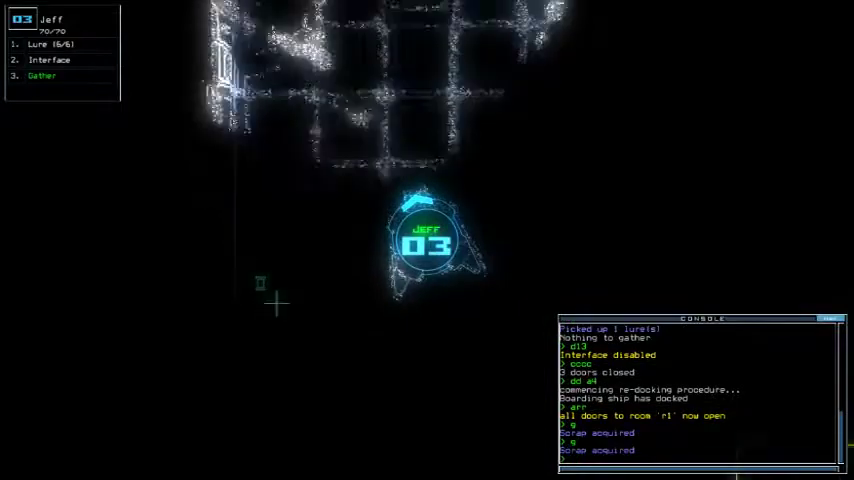
key(Right)
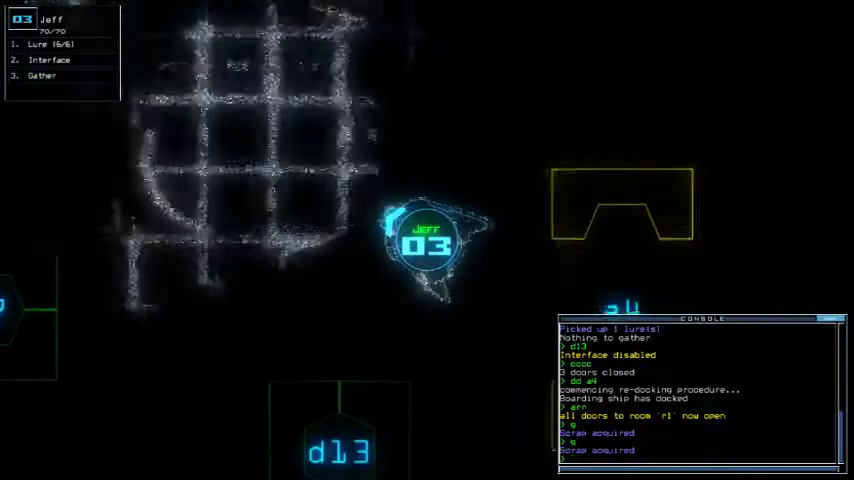
text(cr1)
key(Return)
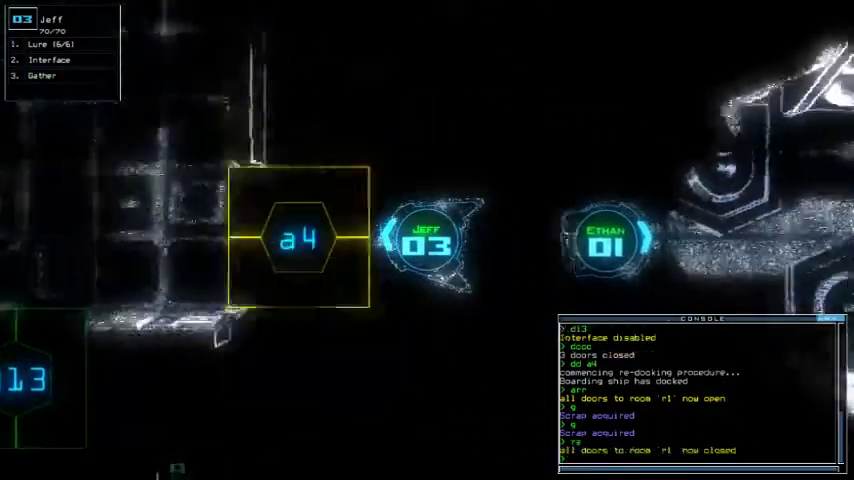
text(dc)
key(Return)
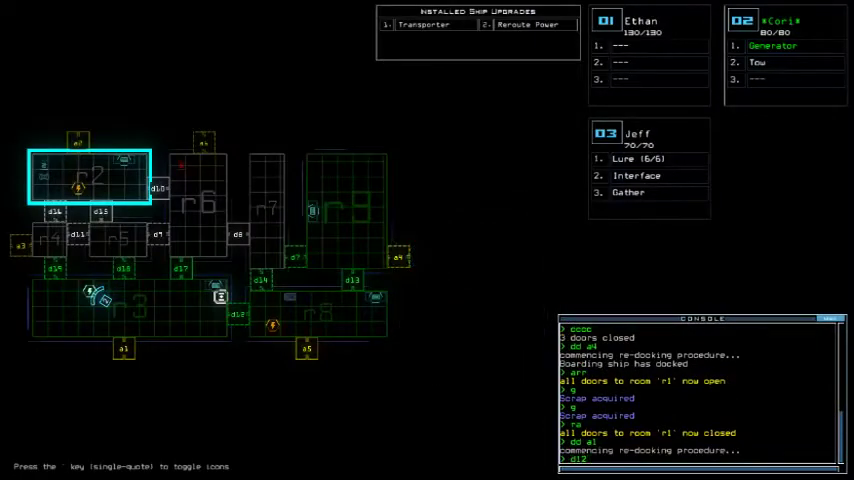
text(d17)
Step: Open doors d12 and d17, then open and close room r1's doors
key(Return)
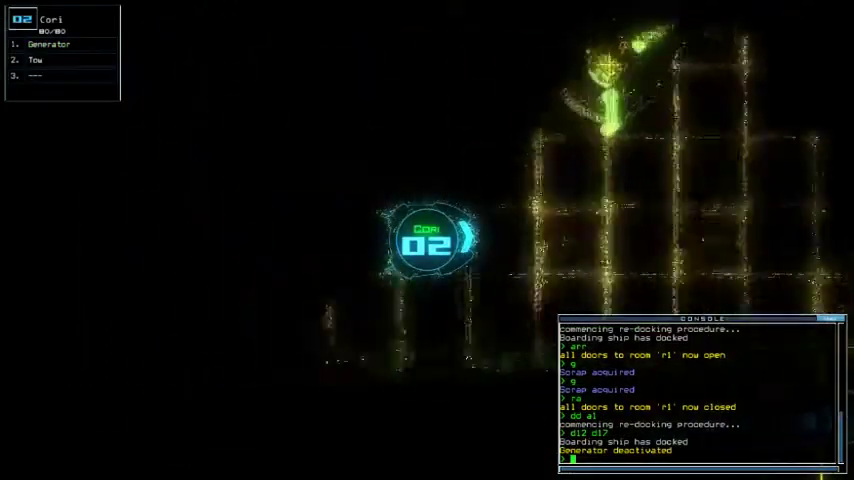
text(3arr)
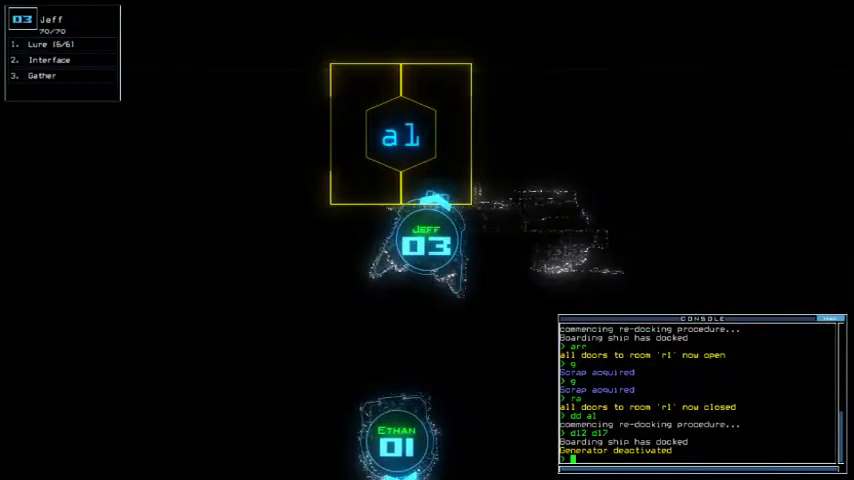
key(Return)
text(ra)
key(Return)
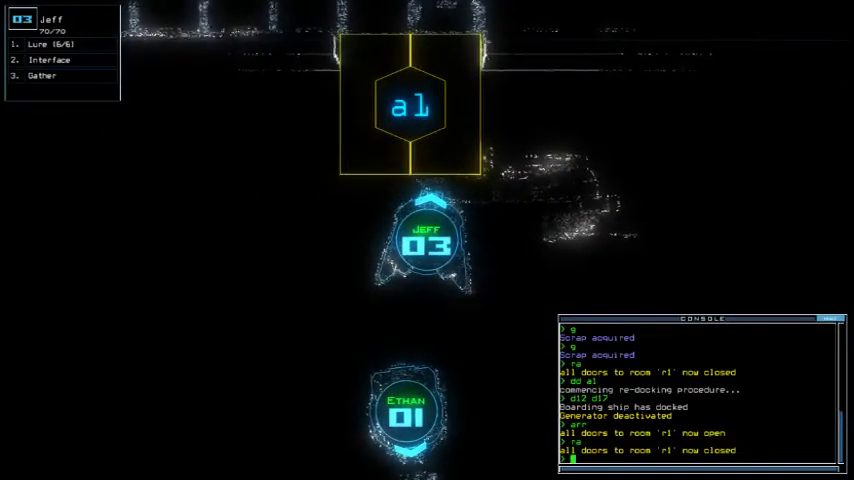
Step: Restart the generator with drone 02, power r3, r5, r4, and open d16, d11, d19, a3
key(2)
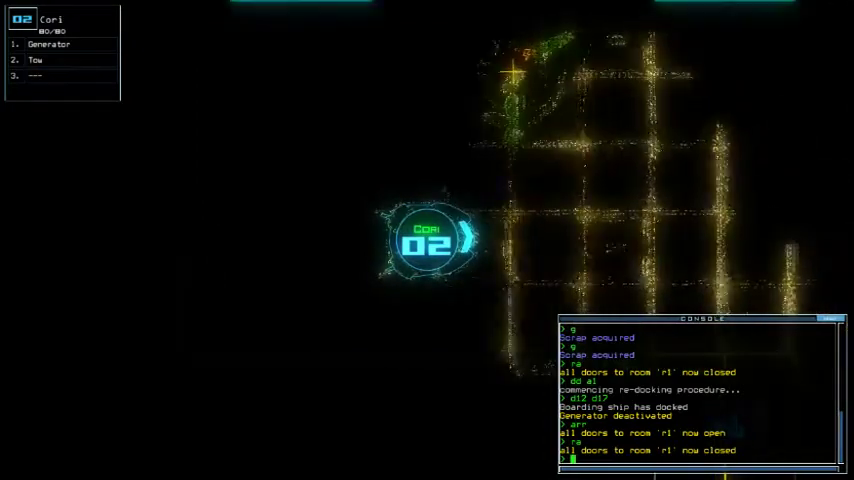
key(Right)
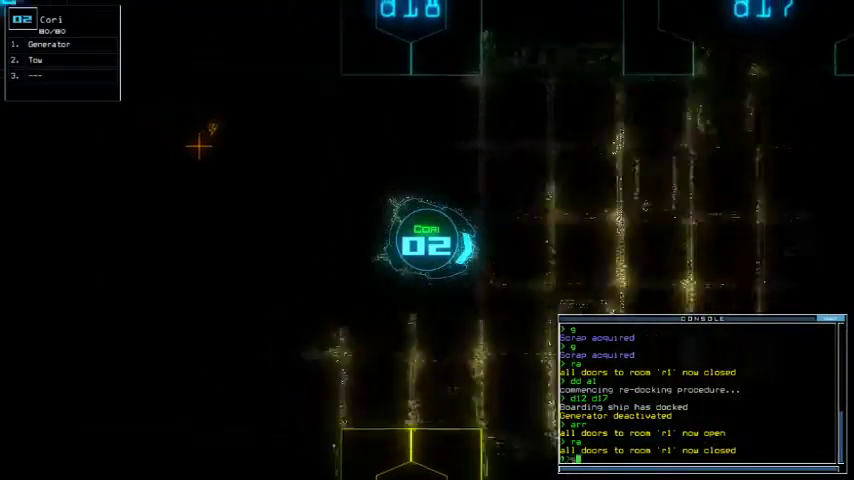
text(sic)
key(Return)
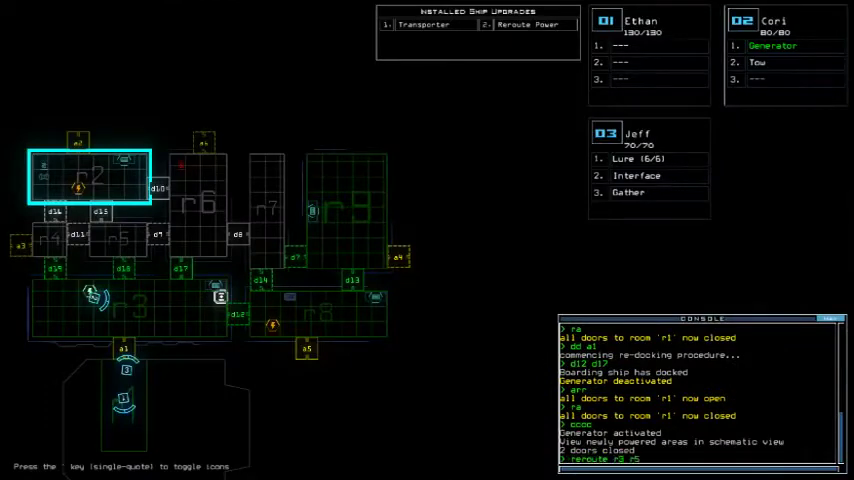
text(r4)
key(Return)
text(d16 d11 d19 a3 d15 d11 d19)
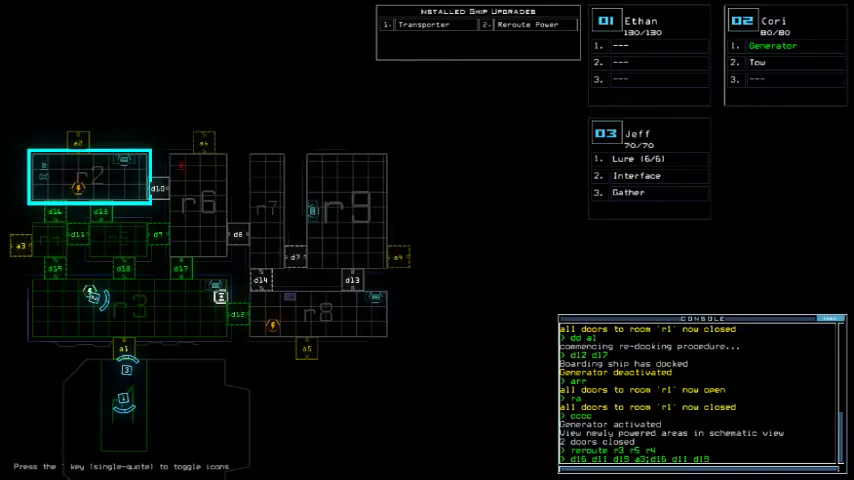
text(;d16)
key(Return)
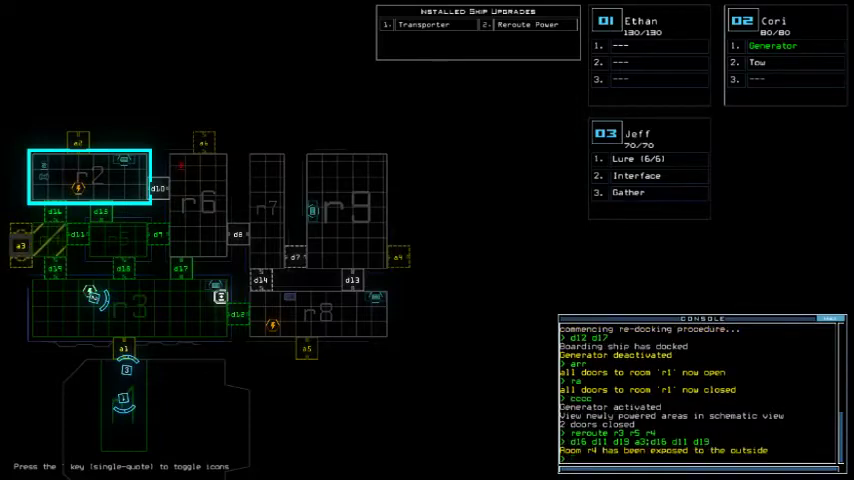
text(rr)
Step: Cycle the r1 doors, open d18 for drone 03, then open d9 and airlock a3
key(Return)
text(3)
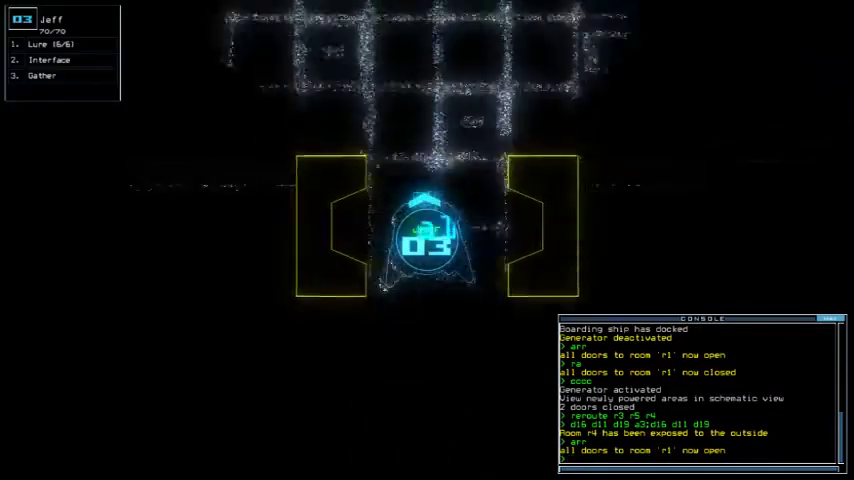
text(ra)
key(Return)
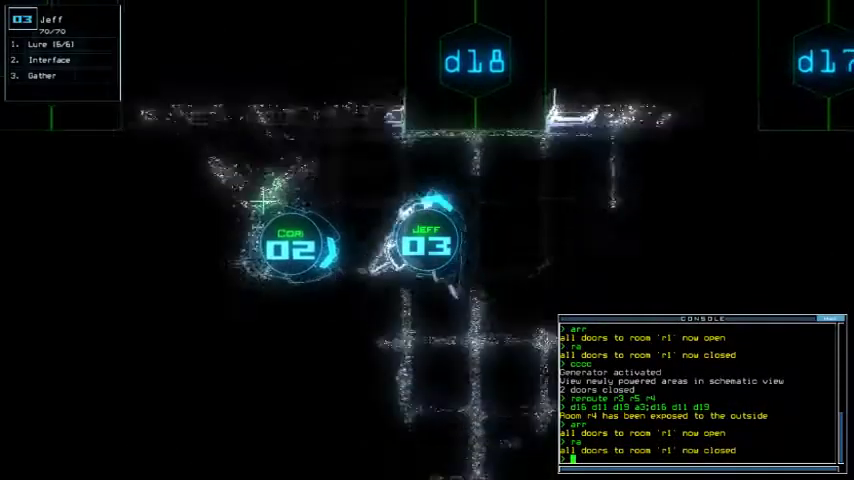
text(d18)
key(Return)
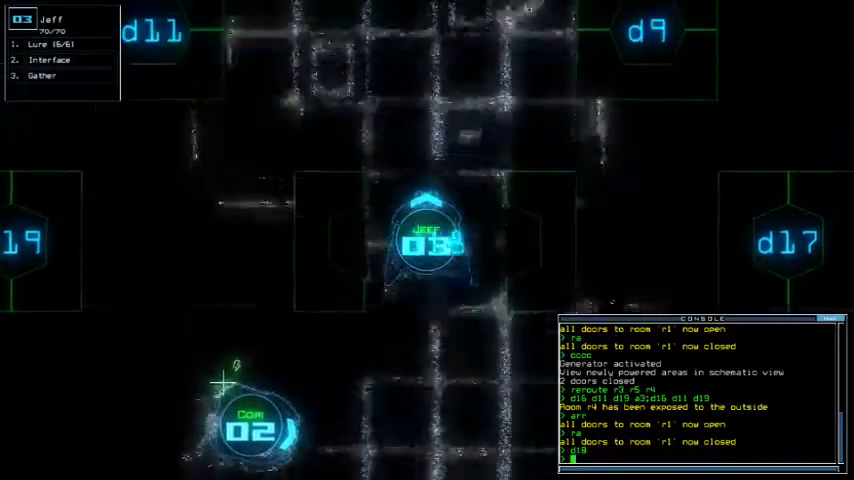
text(9)
key(Return)
text(a3)
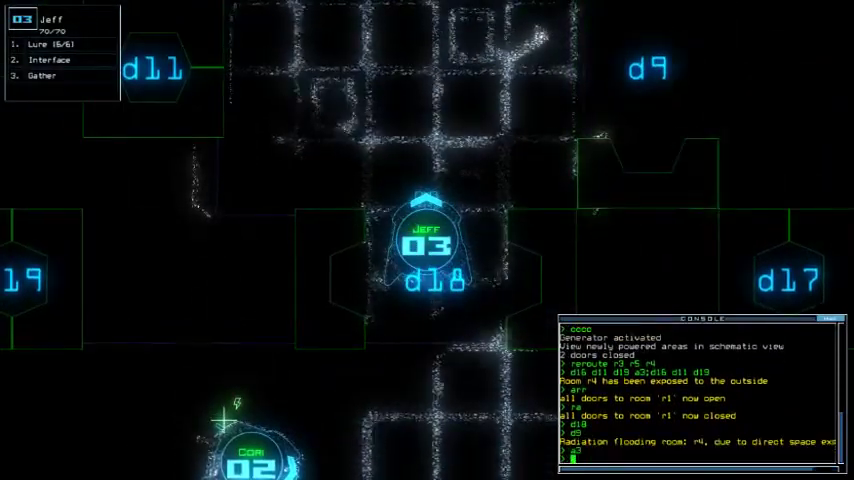
key(Return)
key(Tab)
key(Tab)
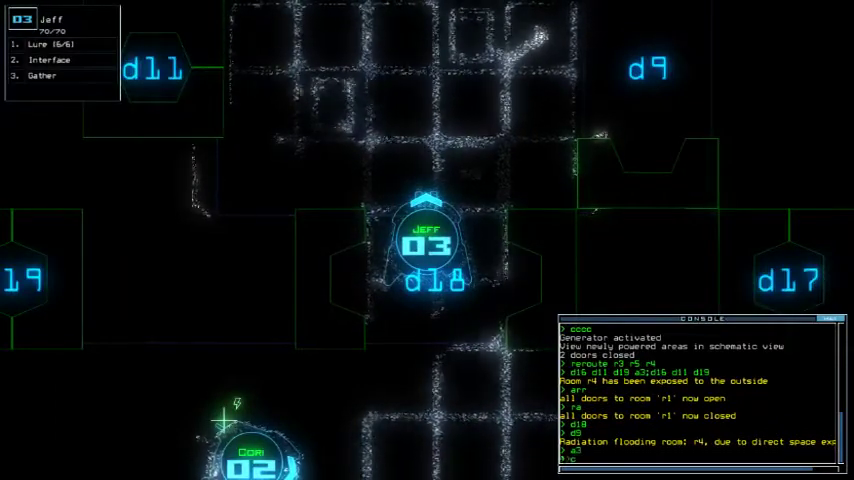
text(cc)
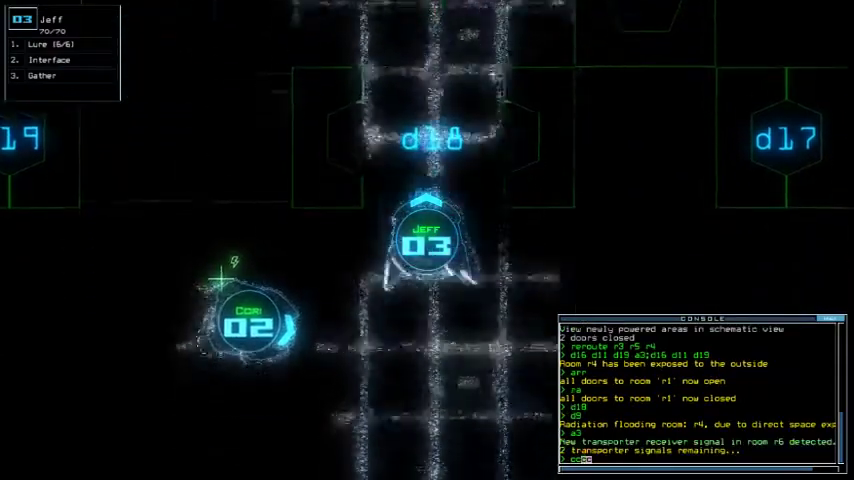
Step: Close the doors near drone 03, open d11 and d17, and move Jeff past d17
key(Return)
key(Tab)
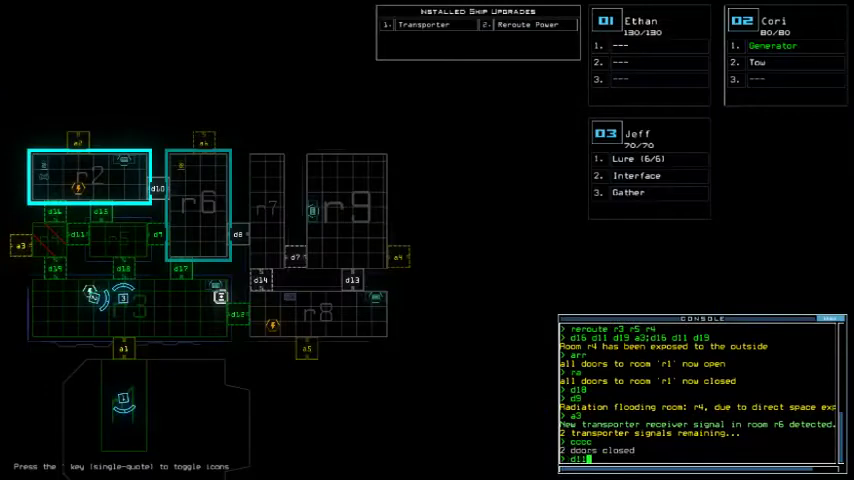
key(Return)
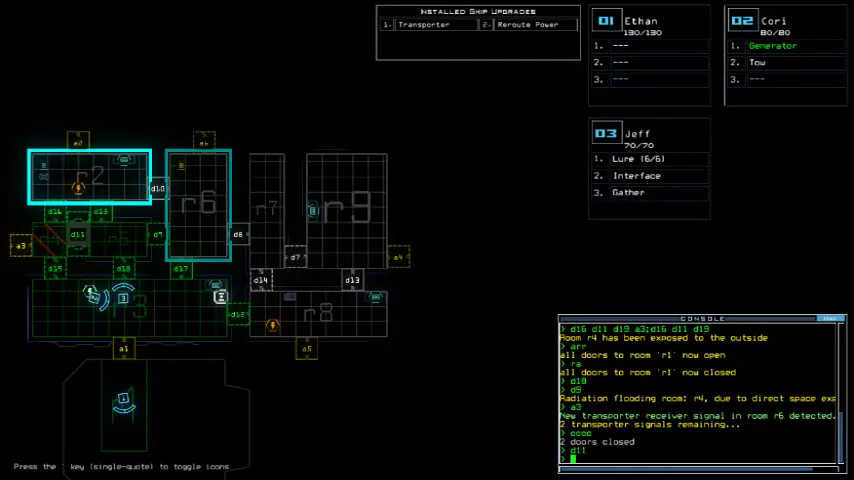
key(Tab)
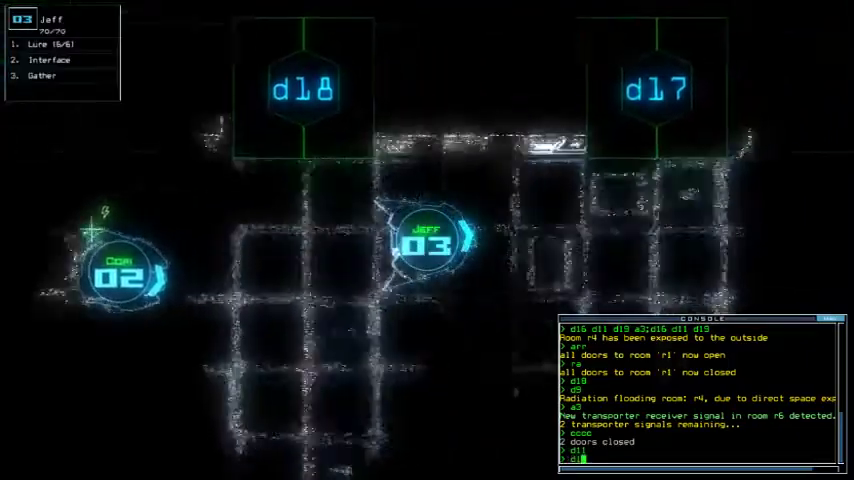
text(d17)
key(Return)
key(Up)
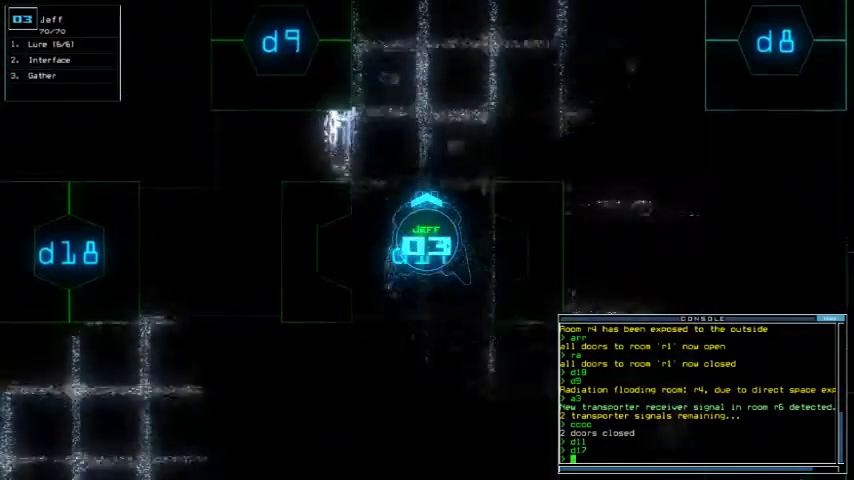
key(Tab)
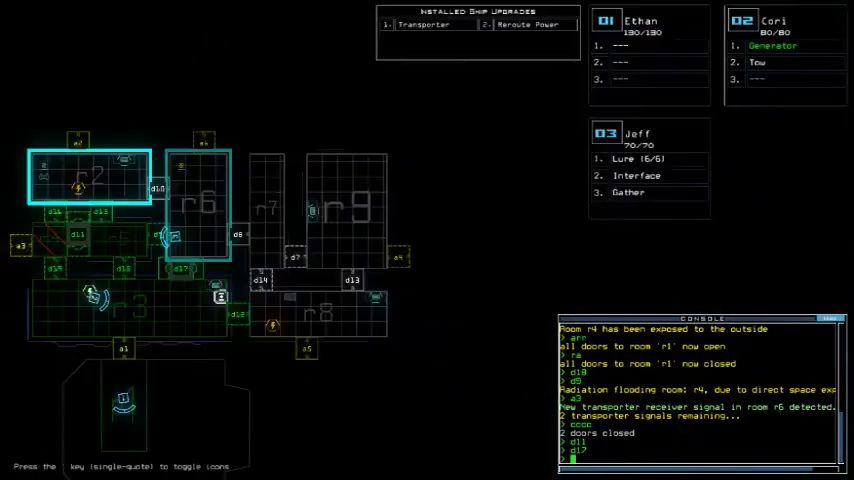
key(Tab)
text(d)
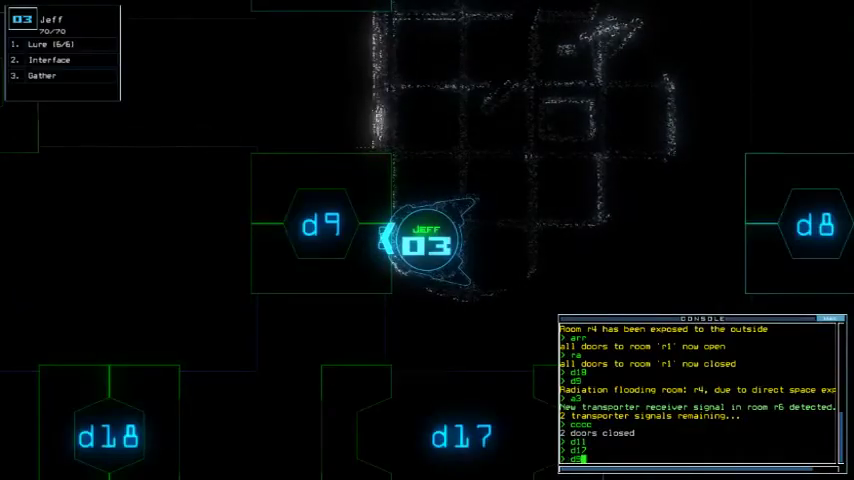
Step: Toggle door d9 open and shut, check the map, and redock at airlock a3
key(Return)
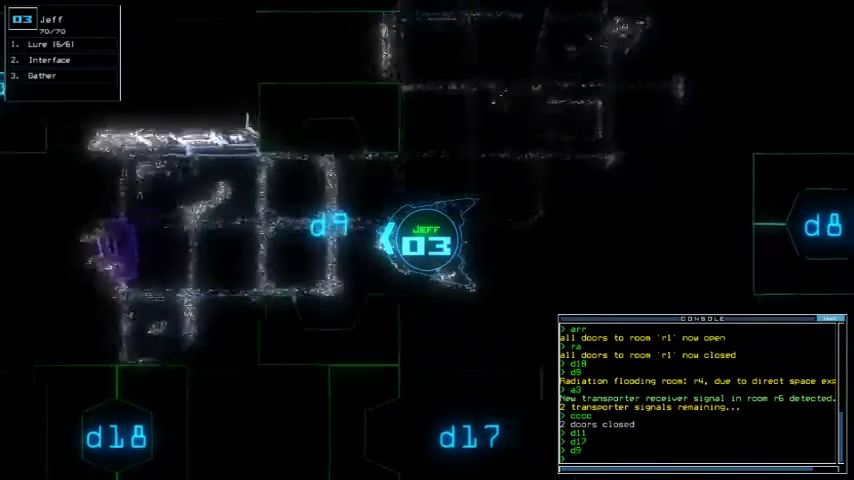
text(d8)
key(Return)
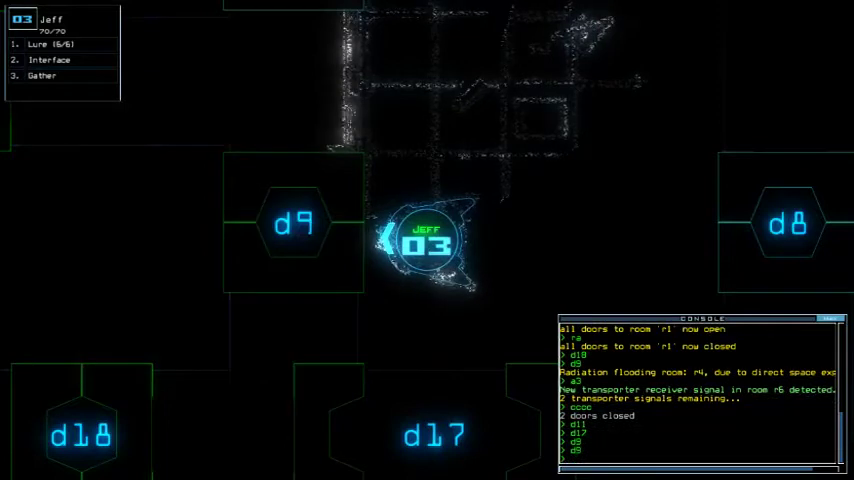
key(Tab)
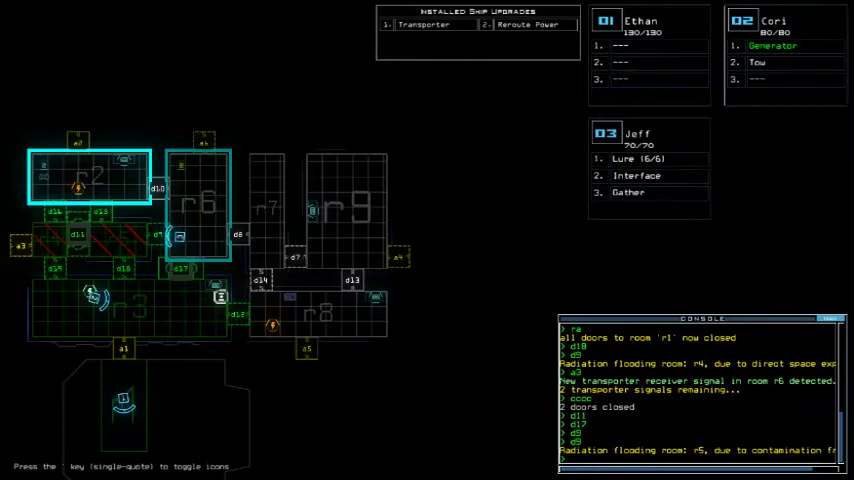
key(Return)
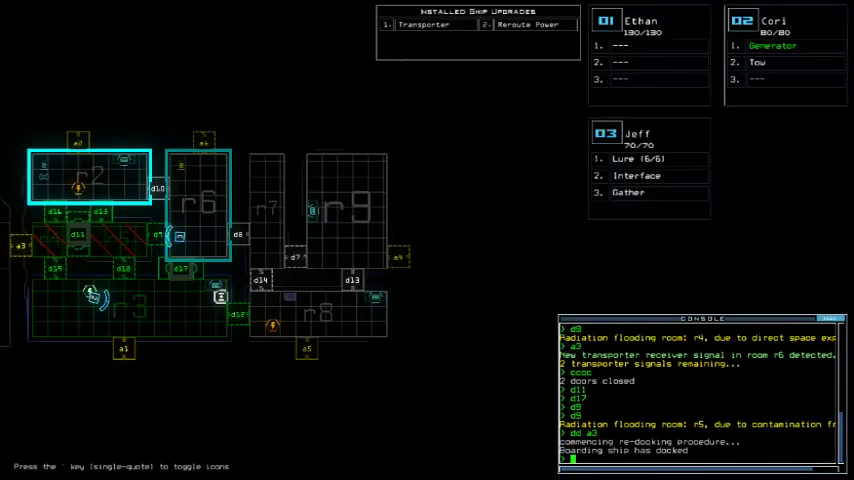
text(arr)
Step: Cycle the r1 doors, close the doors near the drones, toggle d17, and redock at airlock a1
key(Return)
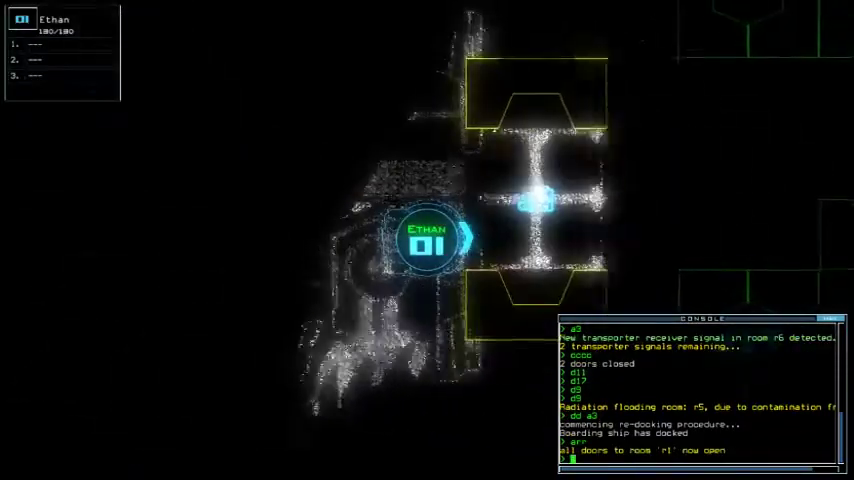
text(ra)
key(Return)
text(cccc)
key(Return)
text(3)
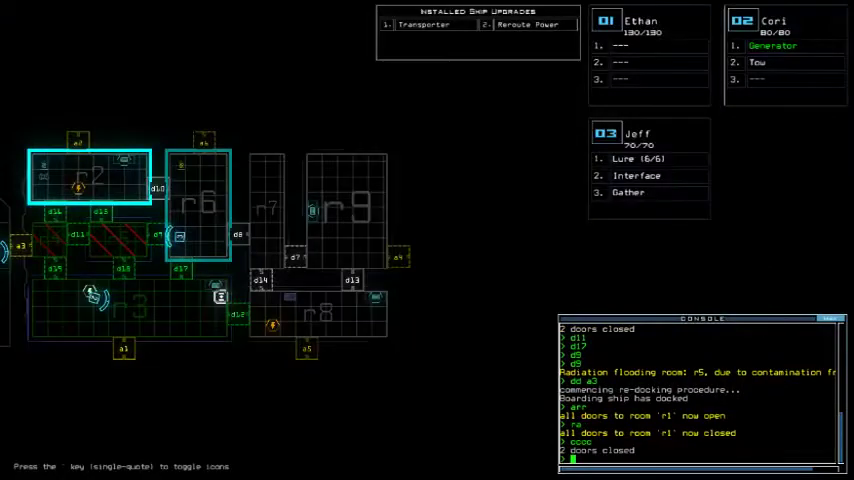
text(d17)
key(Return)
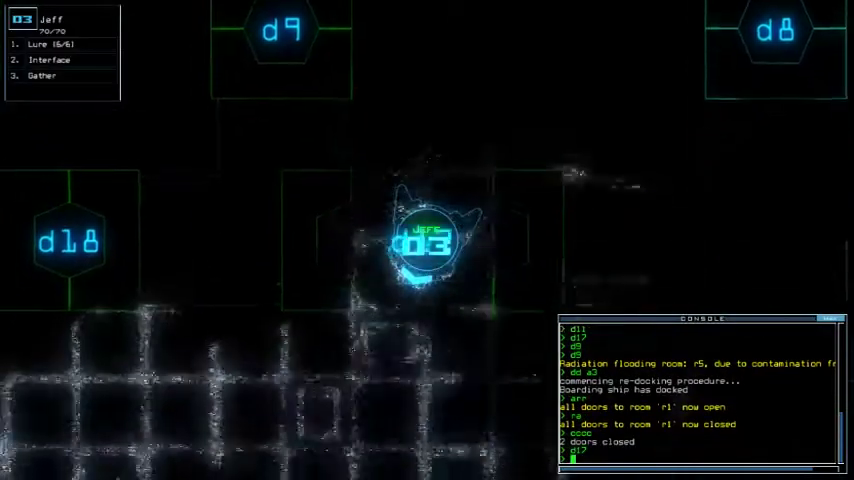
text(d17)
key(Return)
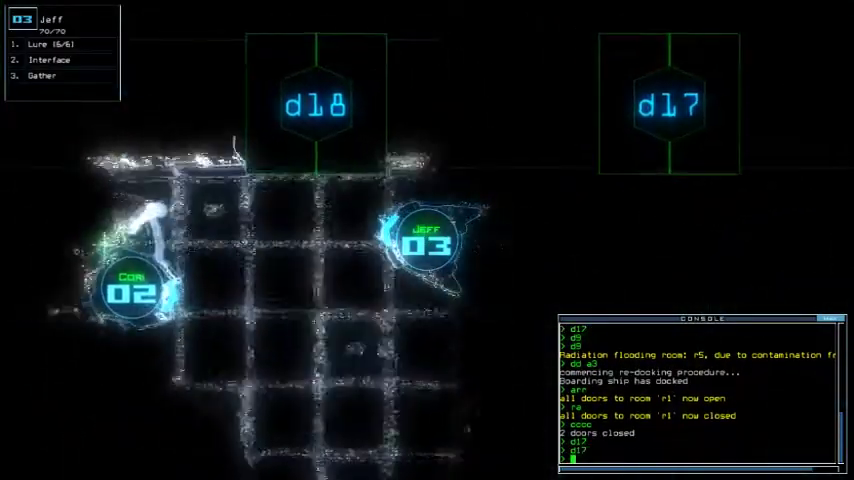
text(dd a1)
key(Return)
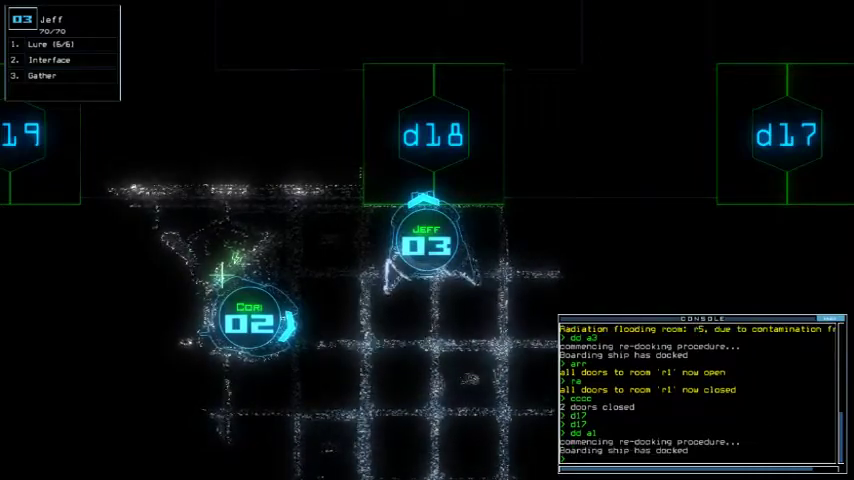
Step: Move Jeff forward, open doors d17 and d9, close the doors around him, and toggle d17 again
key(Tab)
key(Tab)
text(d1)
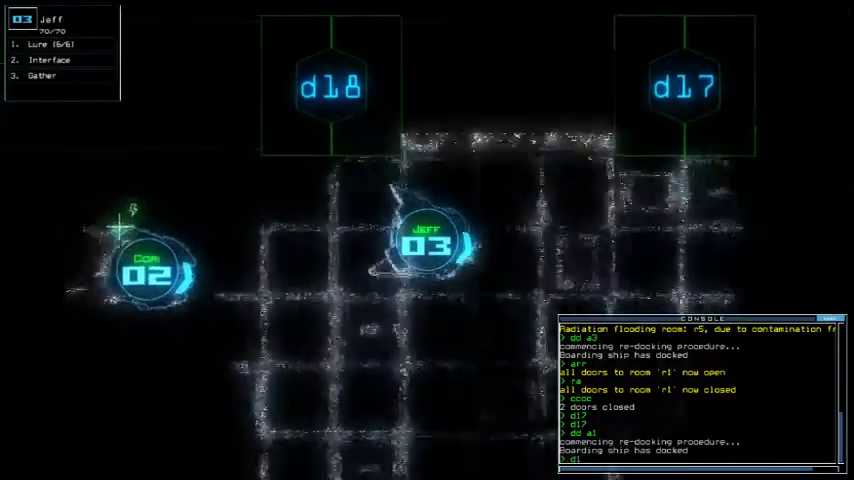
key(Right)
key(Up)
text(7)
key(Return)
text(d)
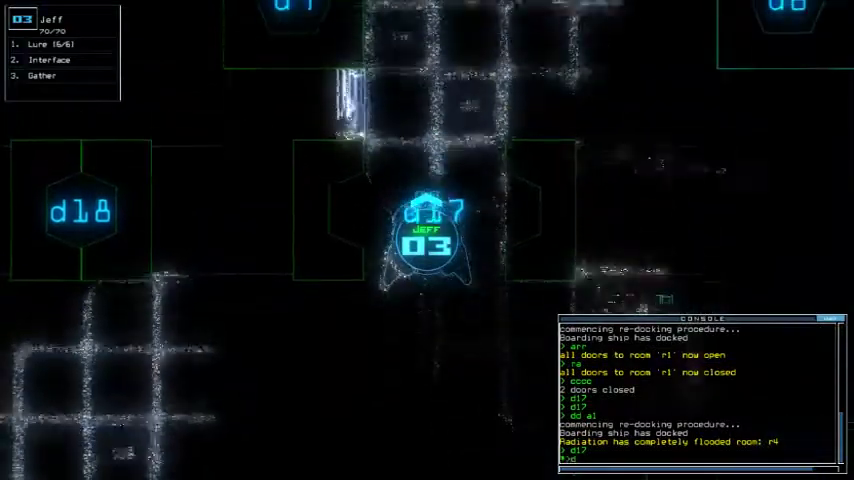
text(9)
key(Return)
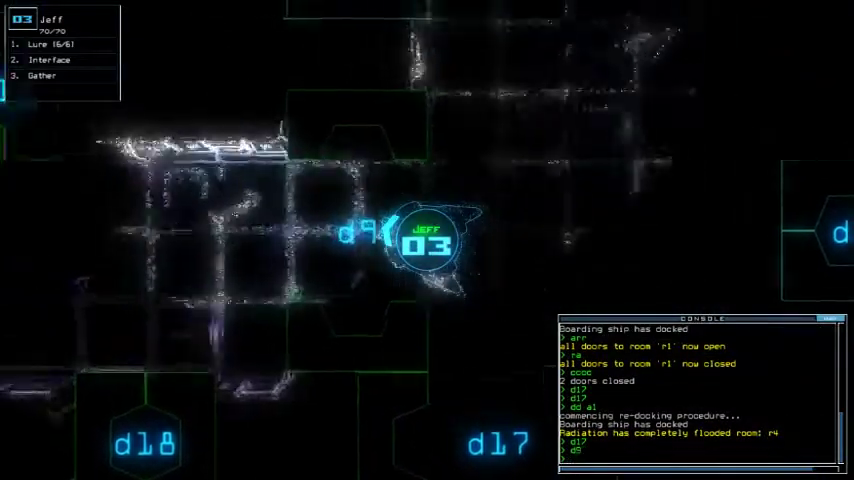
text(cccc)
key(Return)
text(d1)
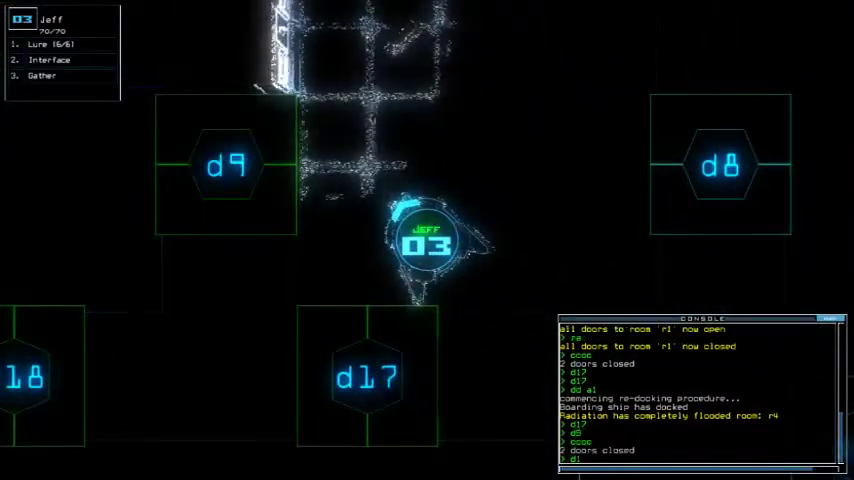
text(7)
key(Return)
text(d17)
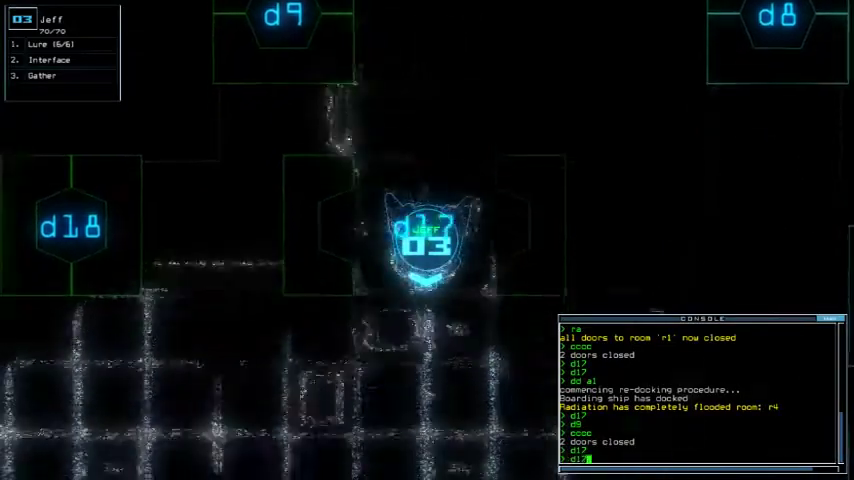
key(Return)
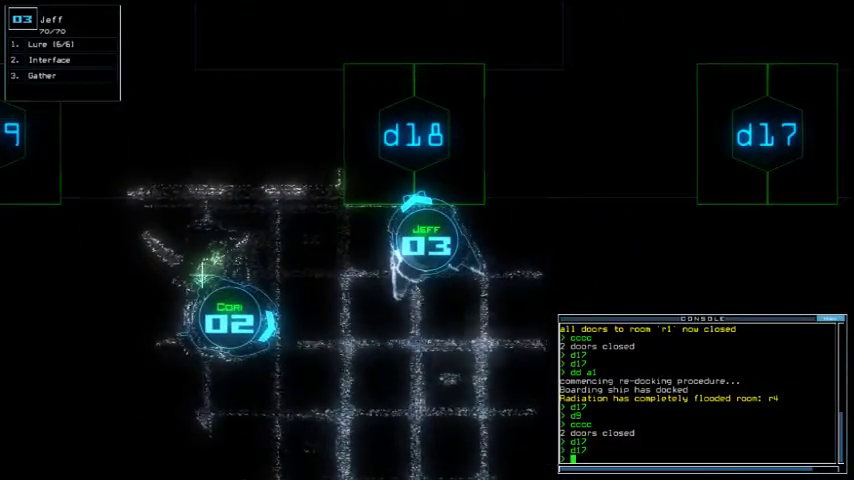
text(d18)
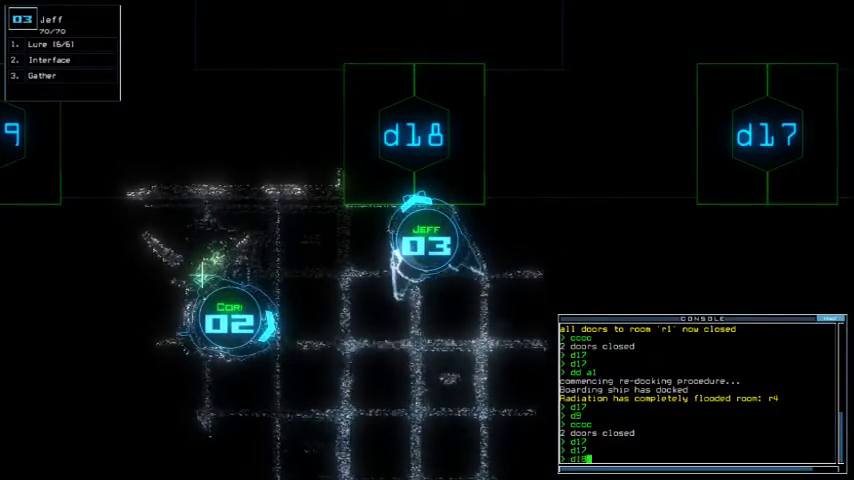
Step: Reopen all doors to room r1, then open and close door d18
key(BackSpace)
key(BackSpace)
key(BackSpace)
text(arr)
key(Return)
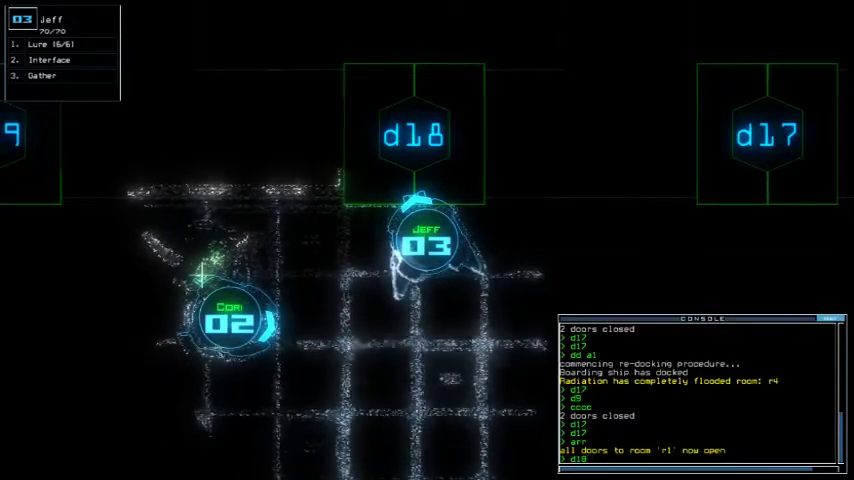
key(Return)
text(cccc)
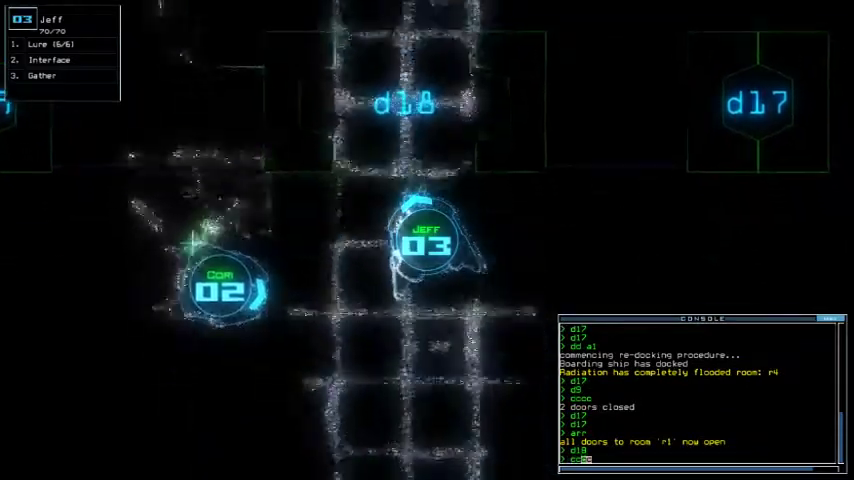
key(Return)
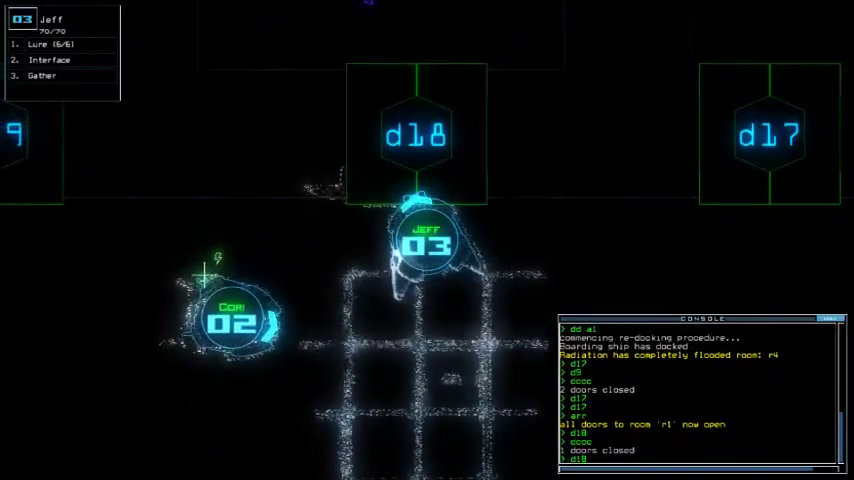
text(d18)
Step: Reopen door d18, have Jeff gather the room's scrap, and close the door
key(Return)
text(d)
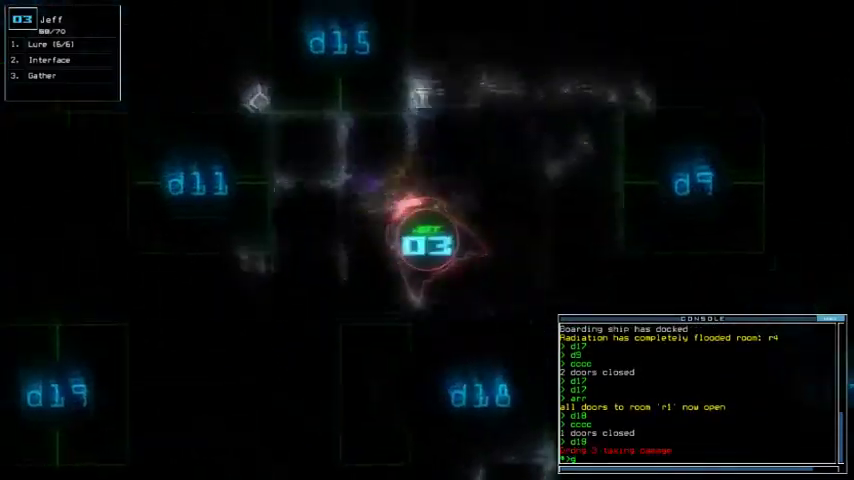
key(Return)
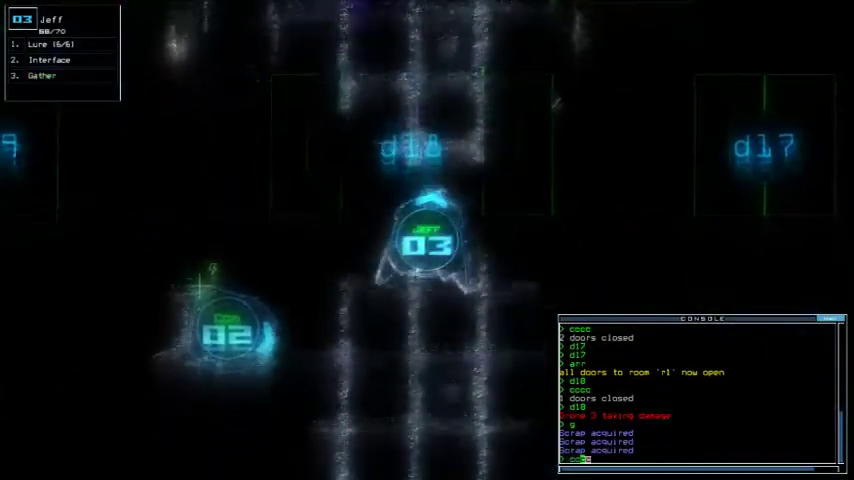
text(cccc)
key(Return)
text(nd)
Step: Recall drones 2 and 3 to r1, degauss, and quit to show the 851 score
key(Return)
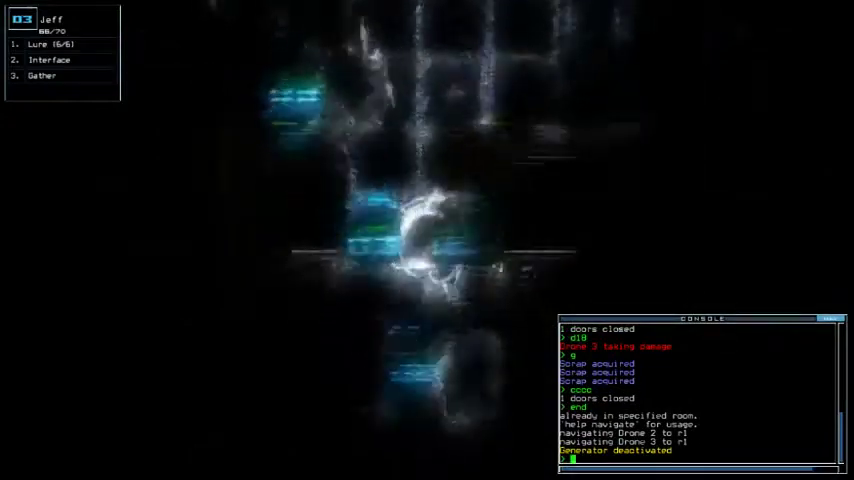
text(degauss)
key(Return)
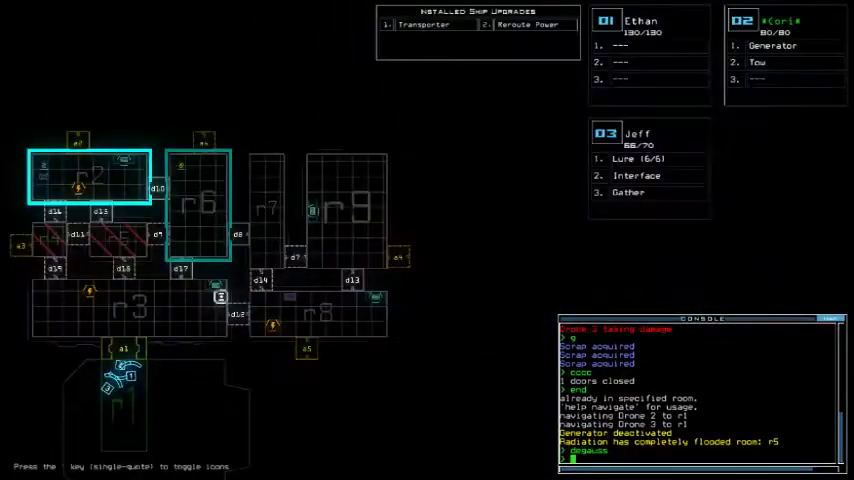
text(de)
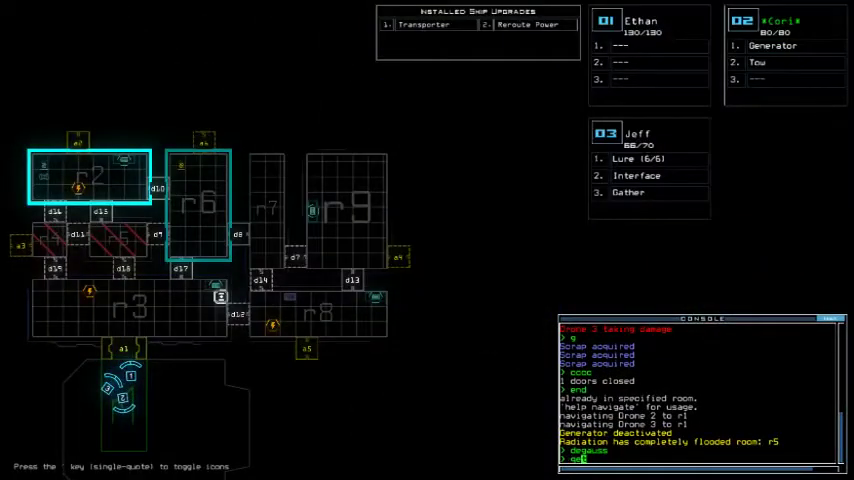
text(t)
key(Return)
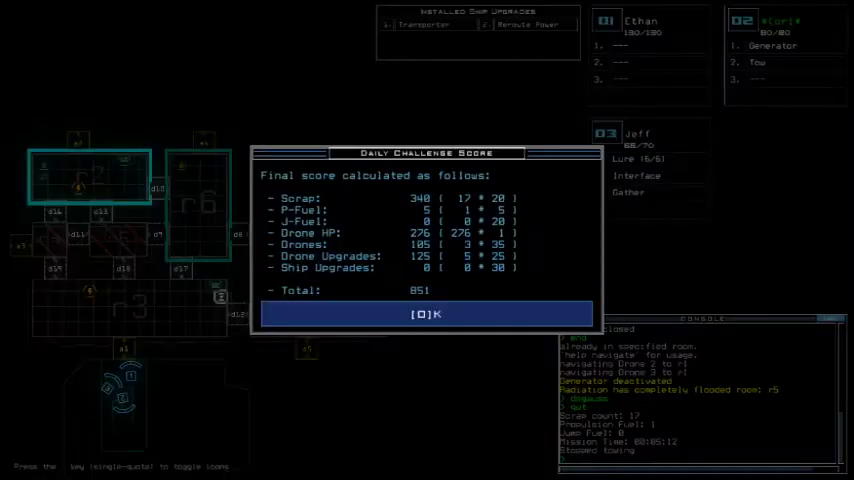
Step: Confirm the 851 Daily Challenge Score to open the daily leaderboard showing first place
key(o)
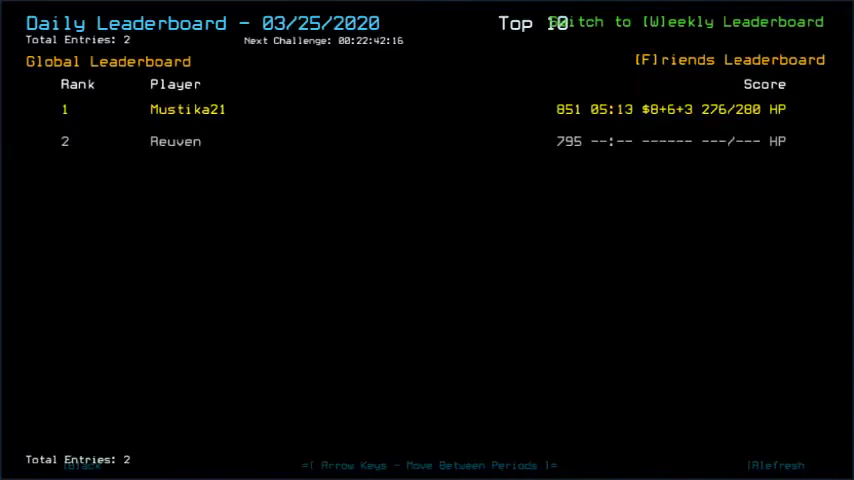